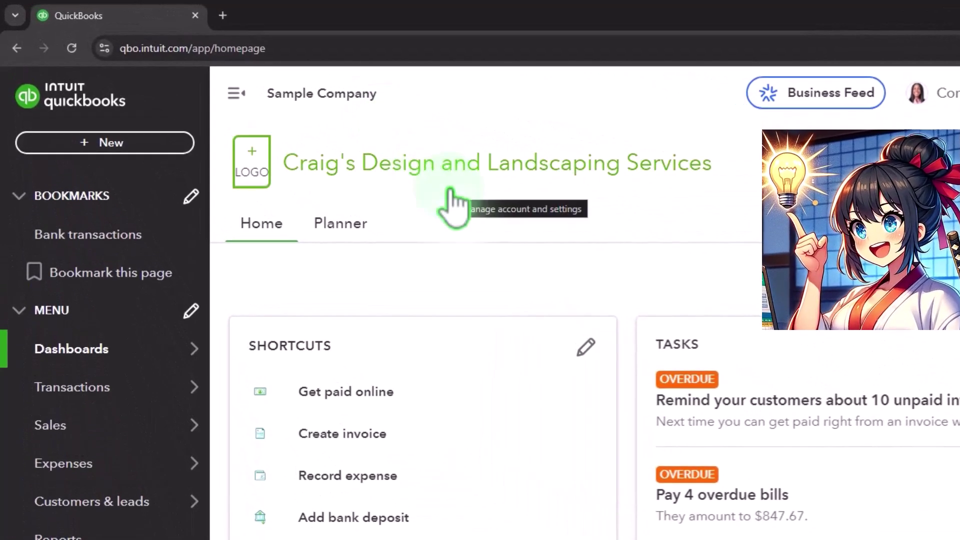
- Open the Balance Sheet and Profit and Loss reports from the favorite reports, each in its own new browser tab
{"action": "left_click", "coordinate": [75, 537]}
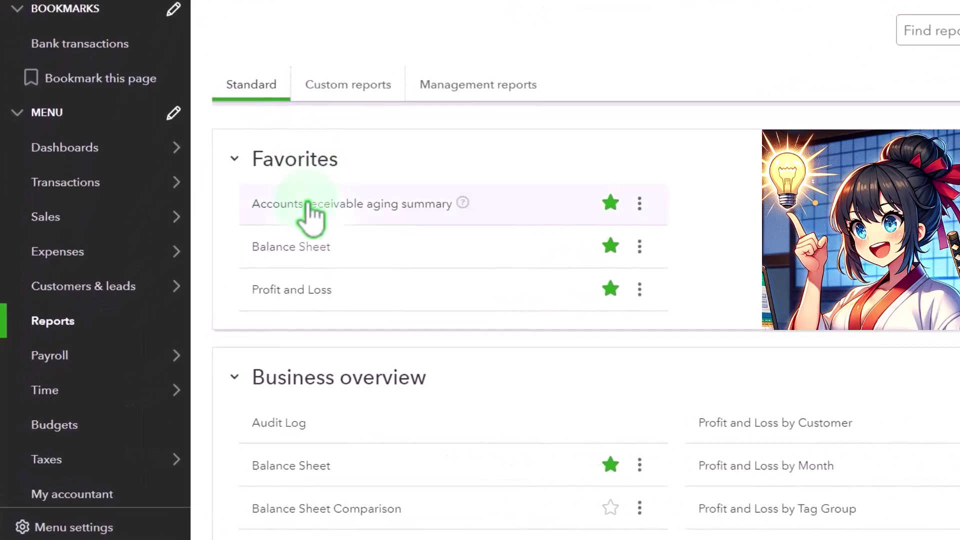
{"action": "right_click", "coordinate": [298, 249]}
{"action": "left_click", "coordinate": [326, 262]}
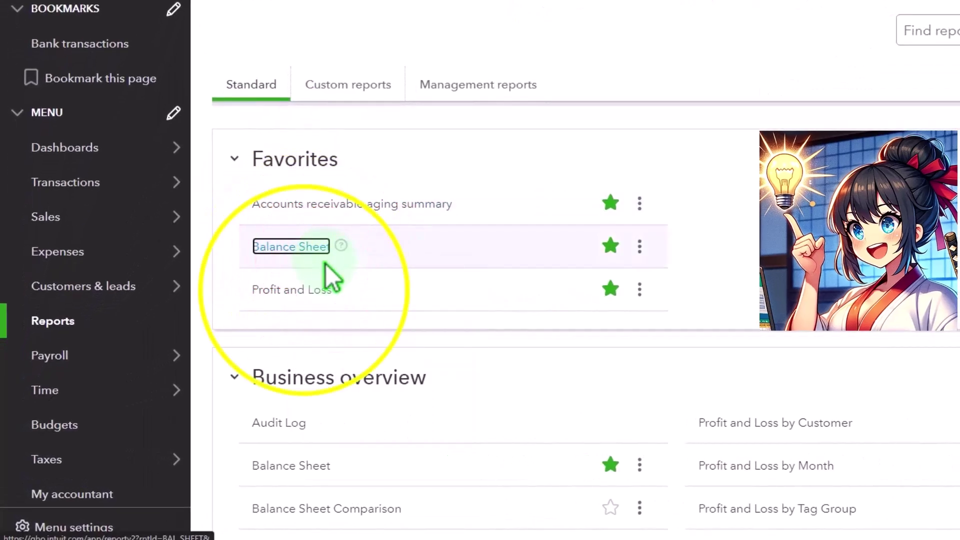
{"action": "right_click", "coordinate": [305, 292]}
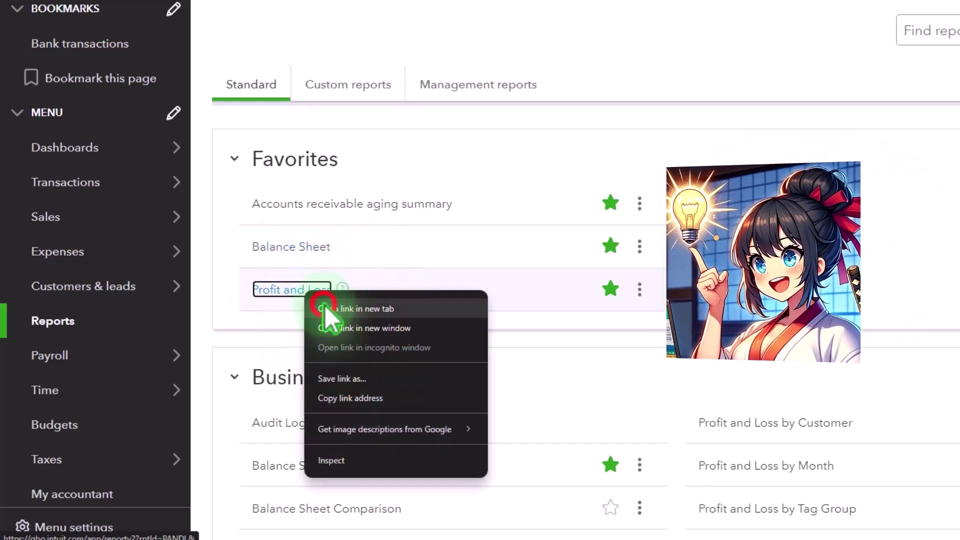
{"action": "left_click", "coordinate": [324, 305]}
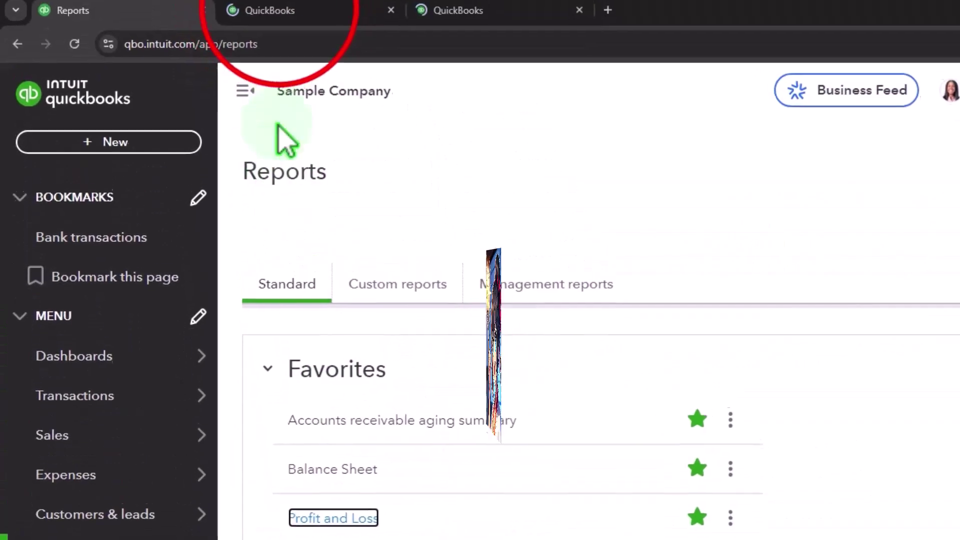
- Run the Balance Sheet report for 01/01/2024 to 12/31/2025 with columns displayed by Years
{"action": "left_click", "coordinate": [259, 25]}
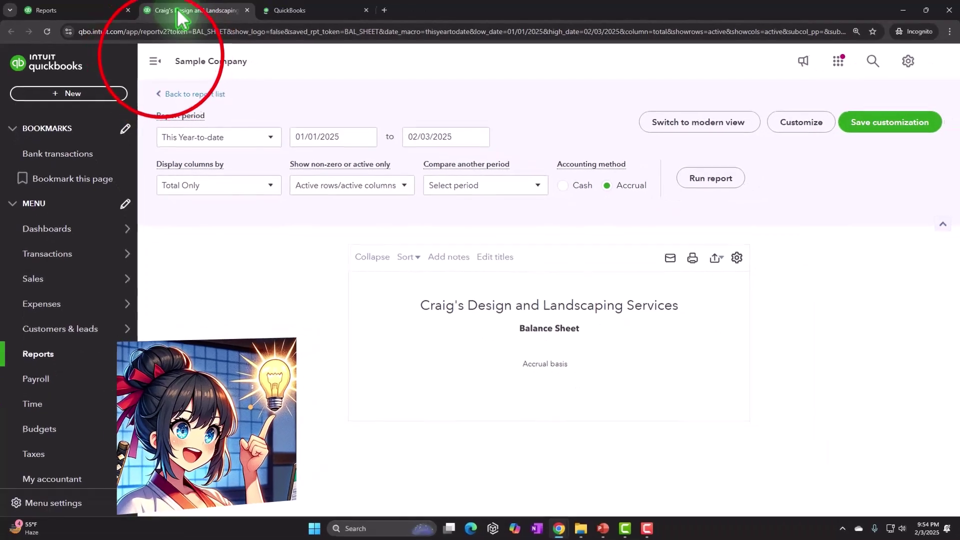
{"action": "left_click", "coordinate": [505, 235]}
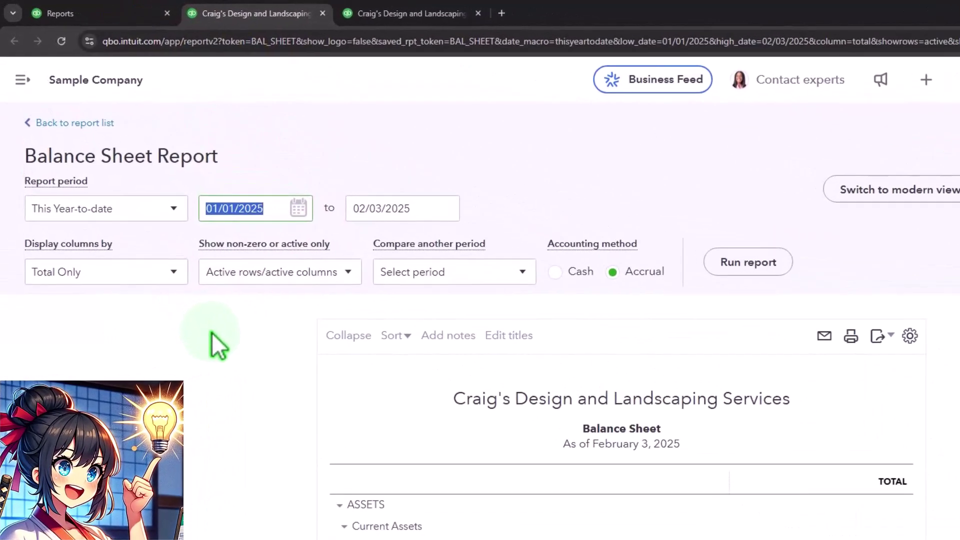
{"action": "type", "text": "01012024"}
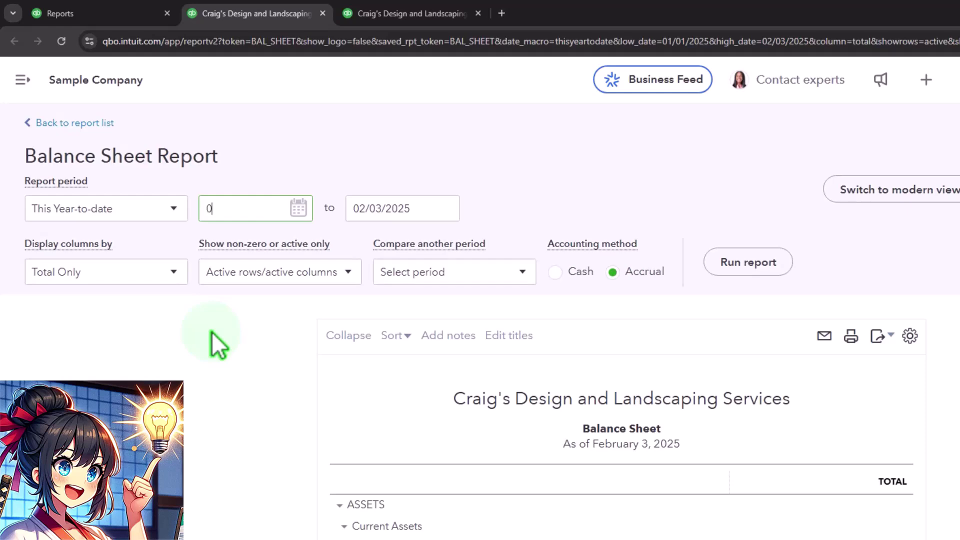
{"action": "key", "text": "Tab"}
{"action": "type", "text": "12/31/2025"}
{"action": "left_click", "coordinate": [174, 272]}
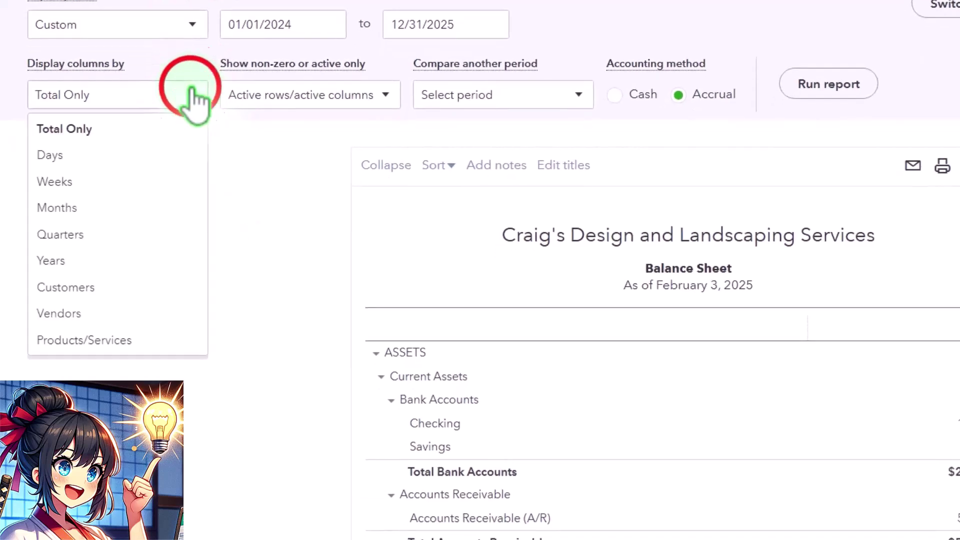
{"action": "left_click", "coordinate": [133, 261]}
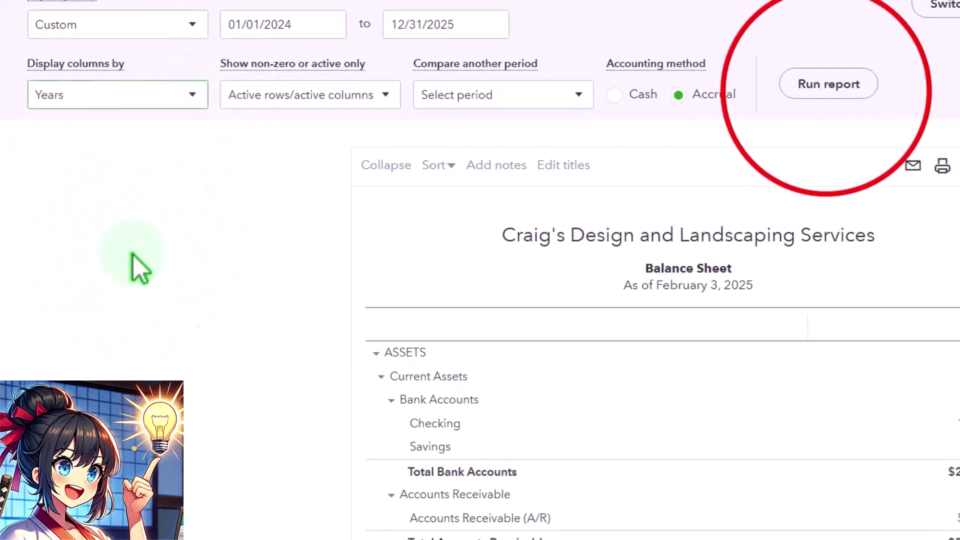
{"action": "left_click", "coordinate": [827, 89]}
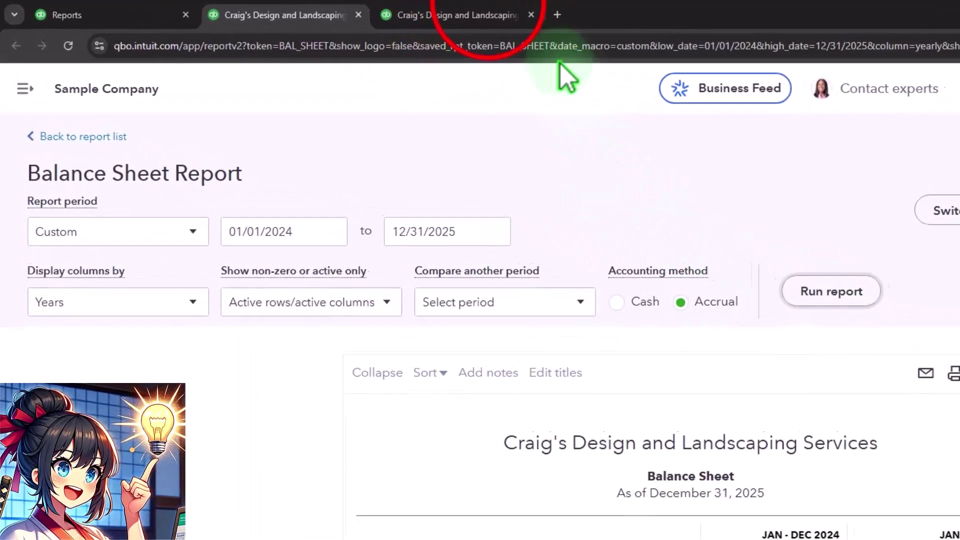
- Run the Profit and Loss report for 01/01/2024 to 12/31/2025 with columns displayed by Years
{"action": "left_click", "coordinate": [517, 15]}
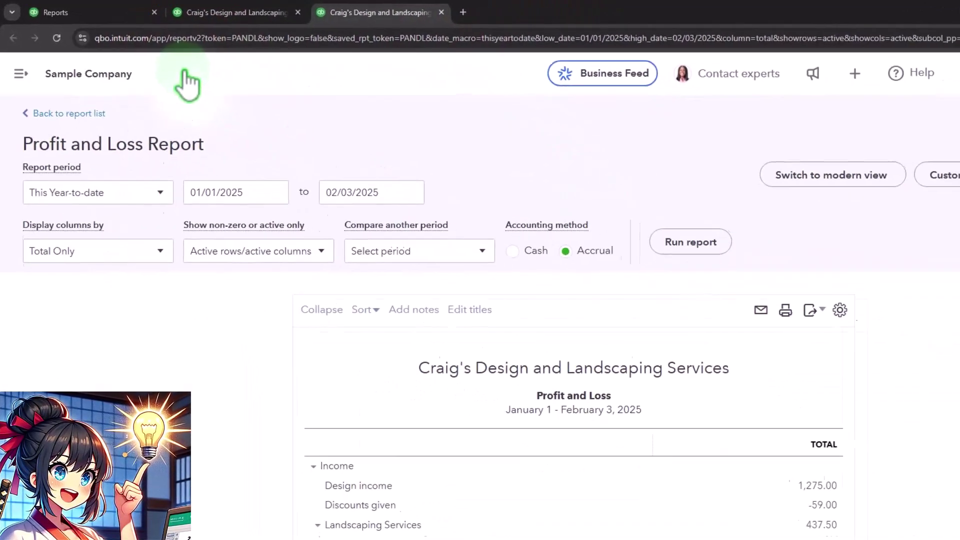
{"action": "left_click", "coordinate": [250, 192]}
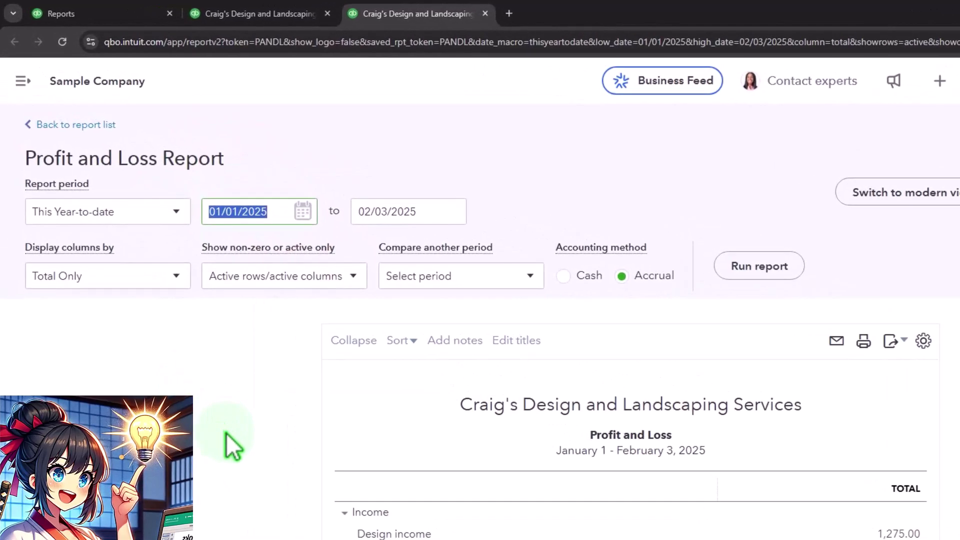
{"action": "type", "text": "01012024"}
{"action": "key", "text": "Tab"}
{"action": "type", "text": "12/31/2025"}
{"action": "key", "text": "Tab"}
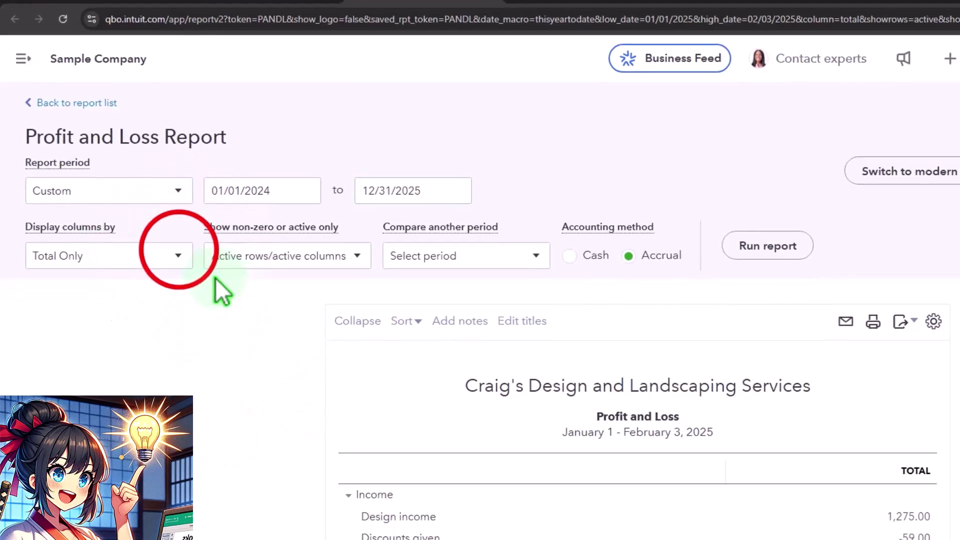
{"action": "left_click", "coordinate": [181, 258]}
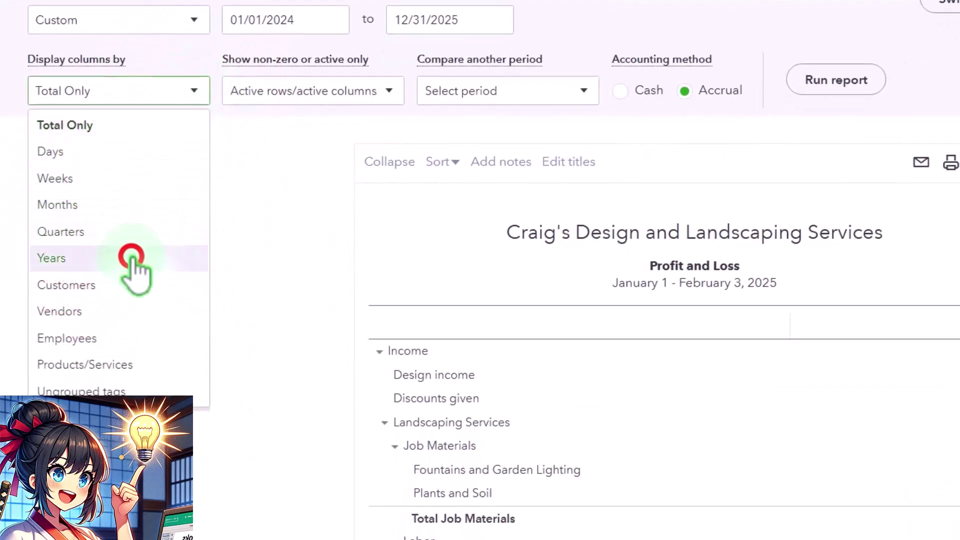
{"action": "left_click", "coordinate": [133, 258]}
{"action": "left_click", "coordinate": [827, 83]}
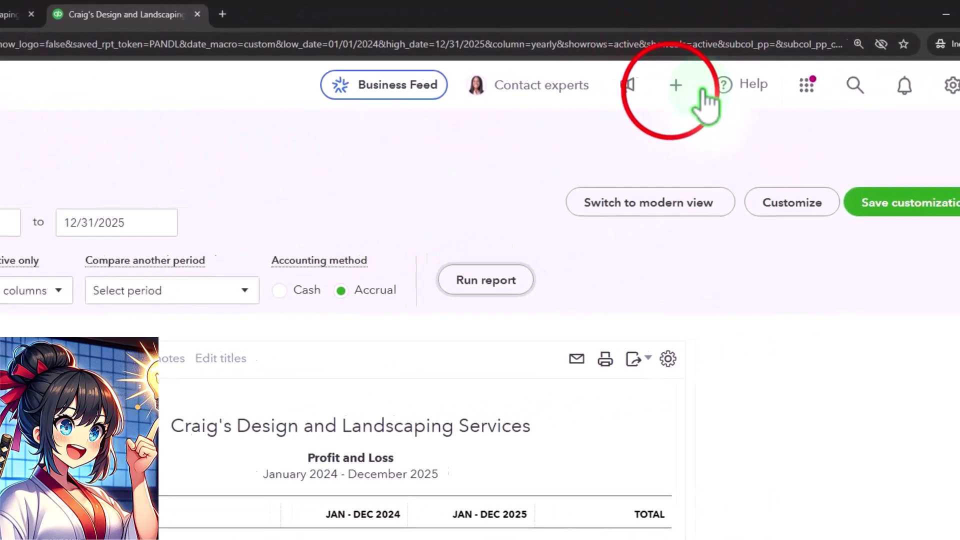
- Examine the transaction types available for creation and read through the Profit and Loss report from income down to net income
{"action": "left_click", "coordinate": [688, 88]}
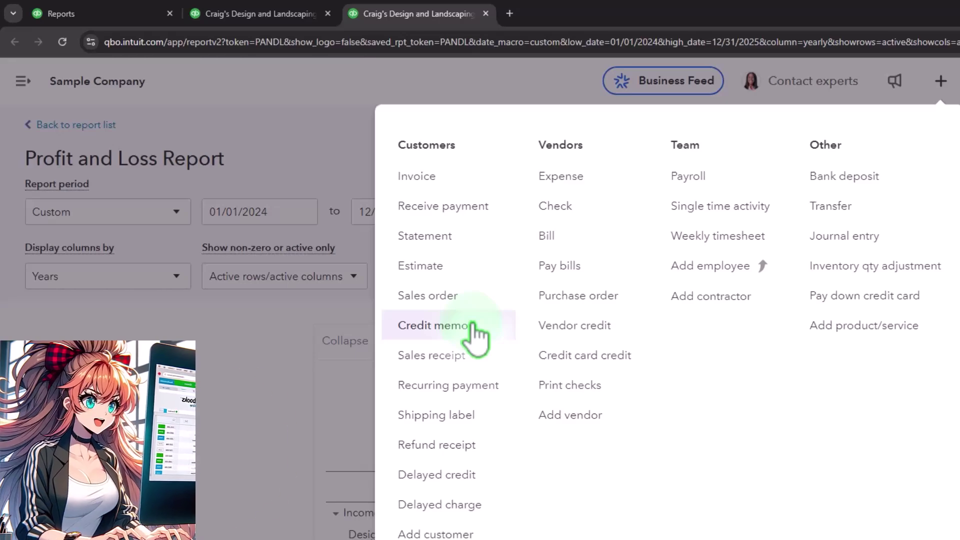
{"action": "left_click", "coordinate": [350, 367]}
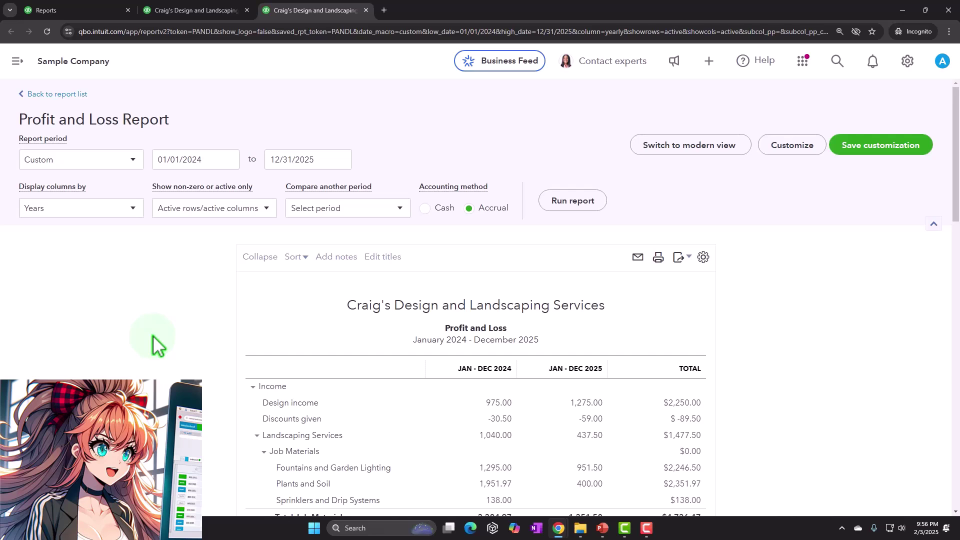
{"action": "scroll", "coordinate": [155, 339], "scroll_direction": "down", "scroll_amount": 3}
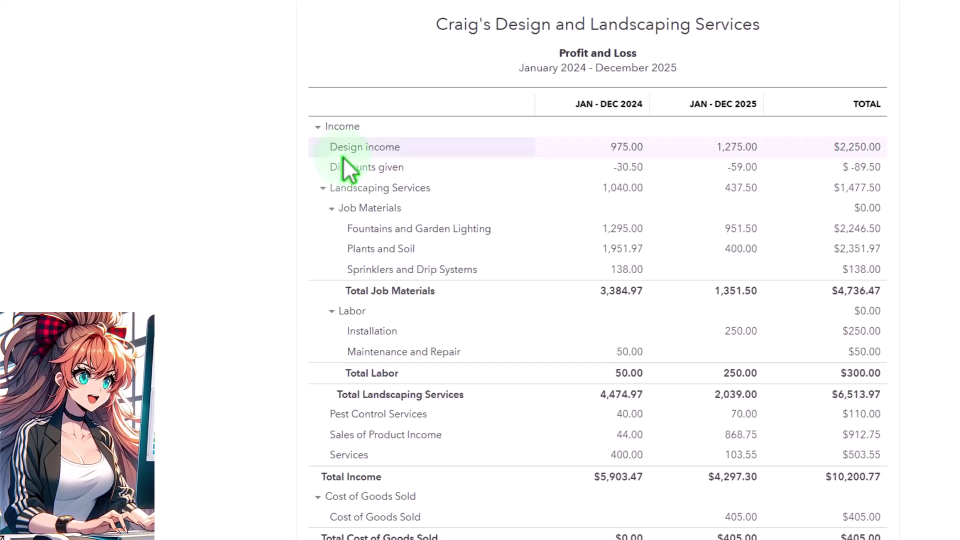
{"action": "scroll", "coordinate": [350, 150], "scroll_direction": "down", "scroll_amount": 8}
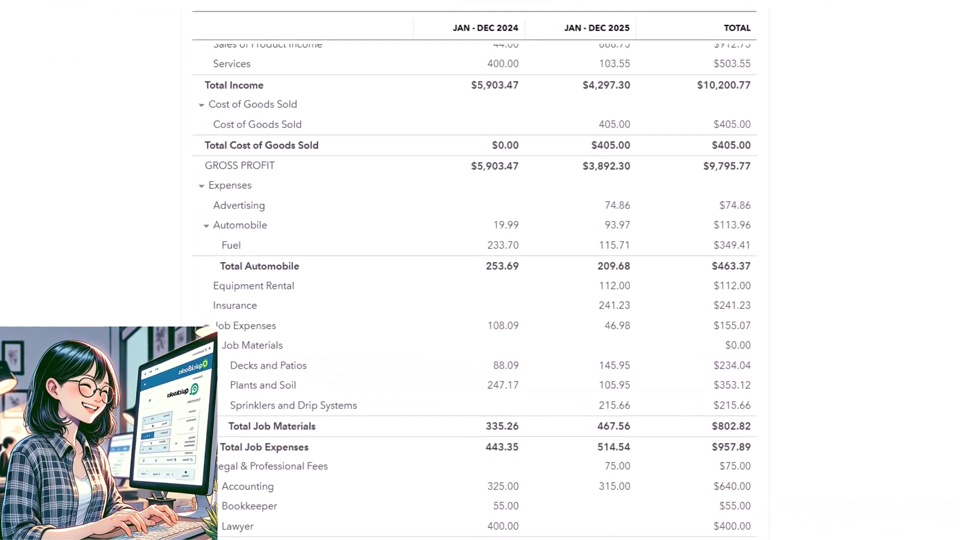
{"action": "scroll", "coordinate": [146, 292], "scroll_direction": "up", "scroll_amount": 7}
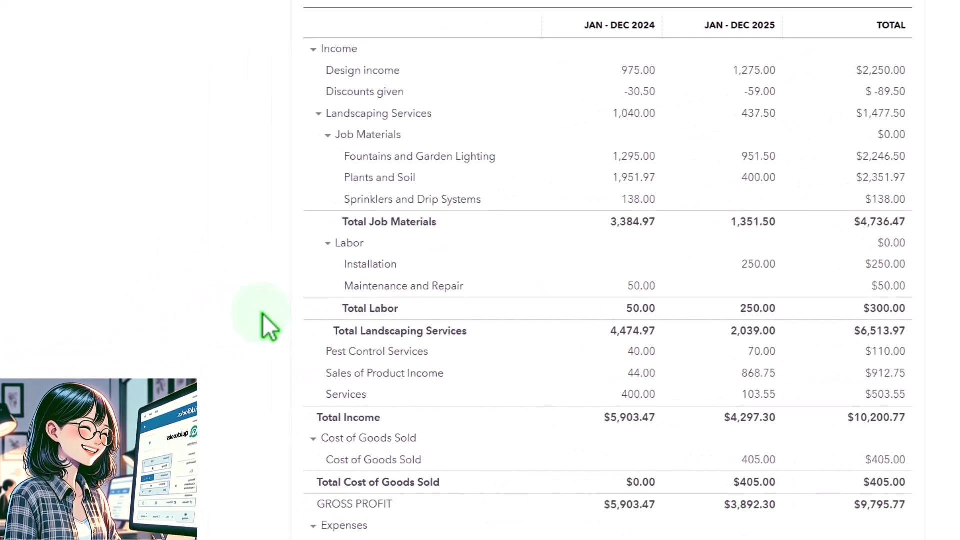
{"action": "scroll", "coordinate": [263, 320], "scroll_direction": "down", "scroll_amount": 15}
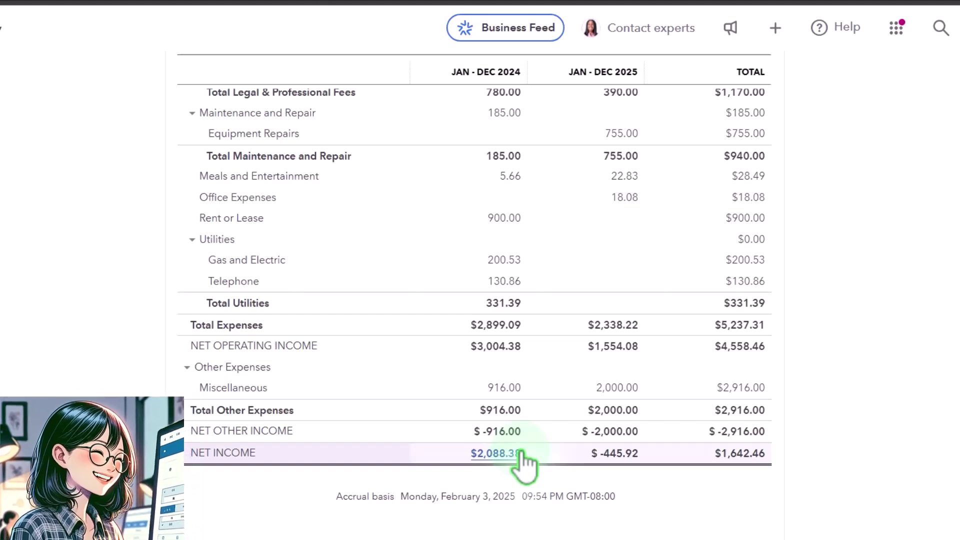
{"action": "scroll", "coordinate": [520, 452], "scroll_direction": "up", "scroll_amount": 15}
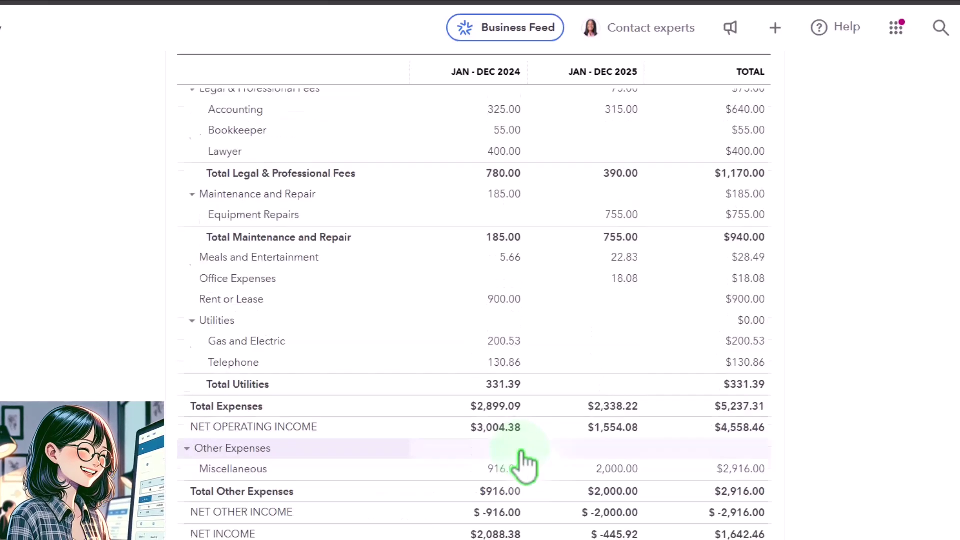
{"action": "scroll", "coordinate": [521, 450], "scroll_direction": "up", "scroll_amount": 1}
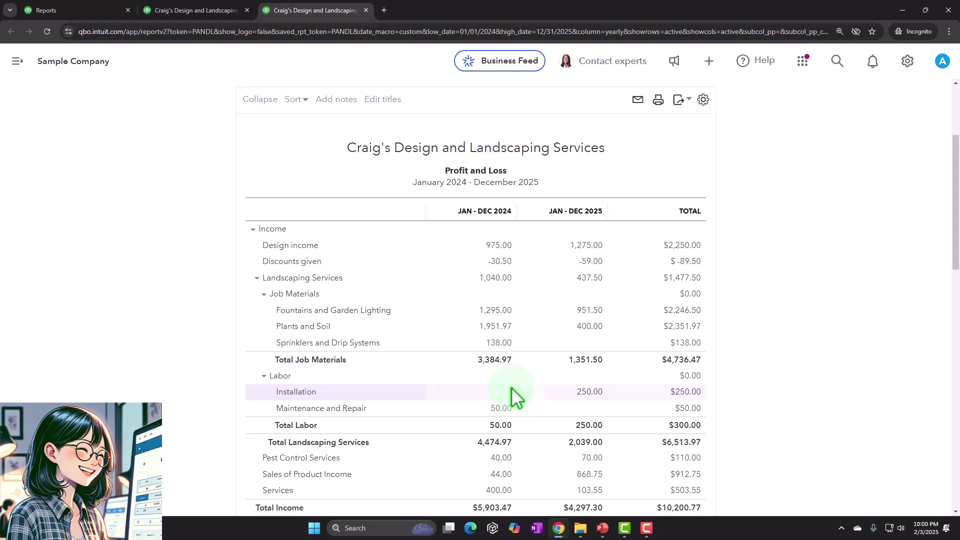
- Open the Statement of Cash Flows from the standard Business overview reports in a new browser tab and hide its navigation sidebar
{"action": "left_click", "coordinate": [94, 11]}
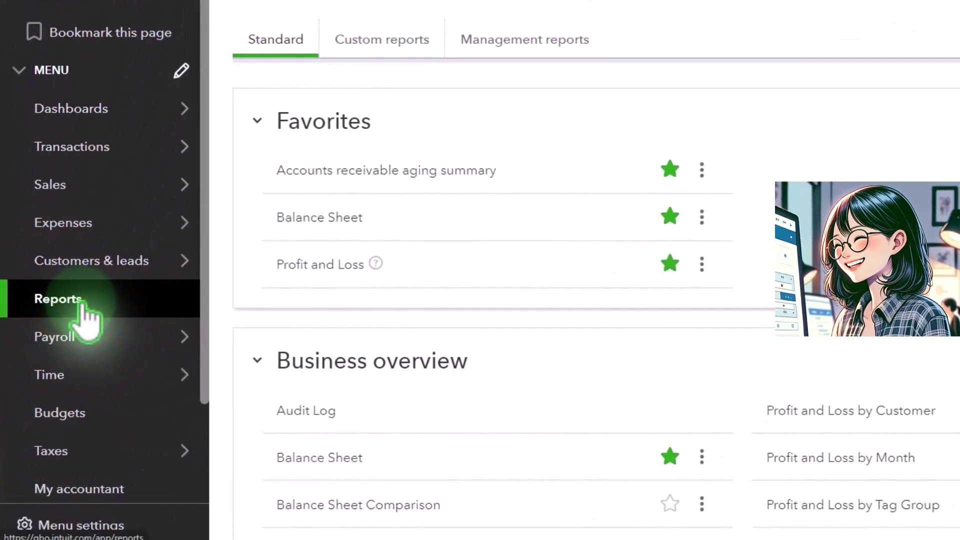
{"action": "left_click", "coordinate": [270, 32]}
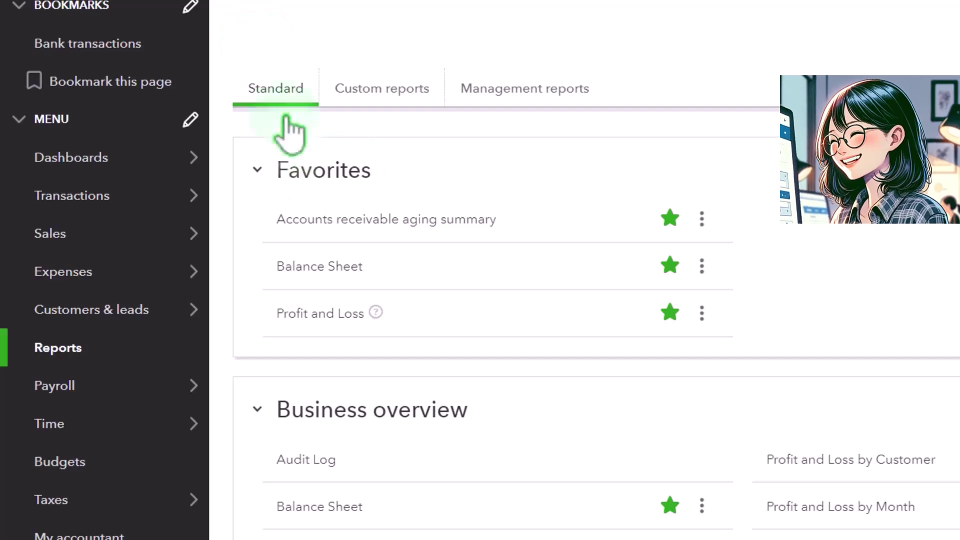
{"action": "scroll", "coordinate": [413, 279], "scroll_direction": "down", "scroll_amount": 5}
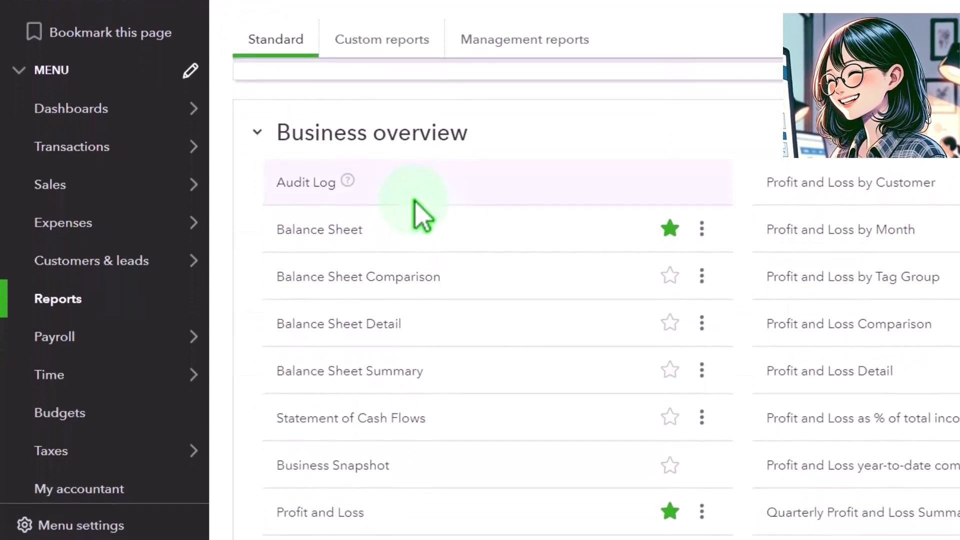
{"action": "scroll", "coordinate": [419, 214], "scroll_direction": "down", "scroll_amount": 2}
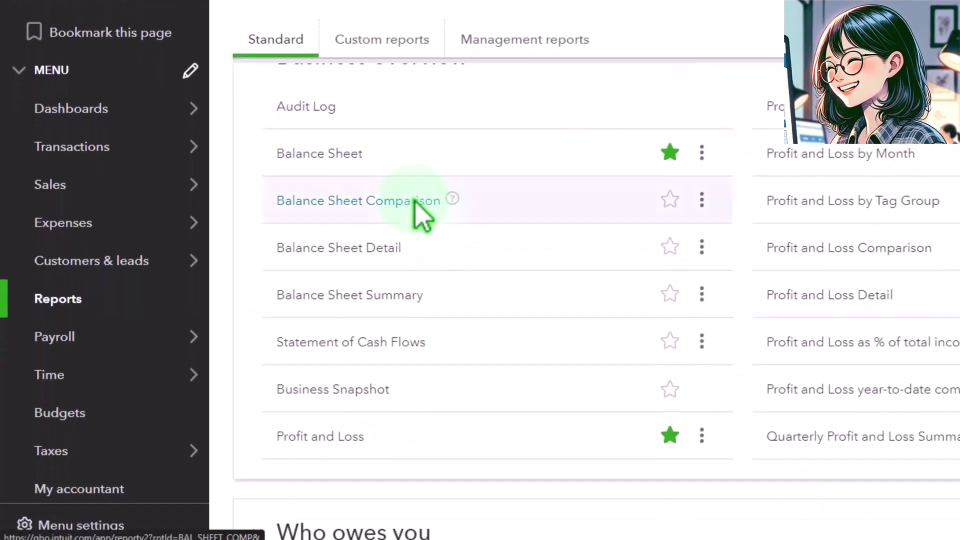
{"action": "right_click", "coordinate": [374, 353]}
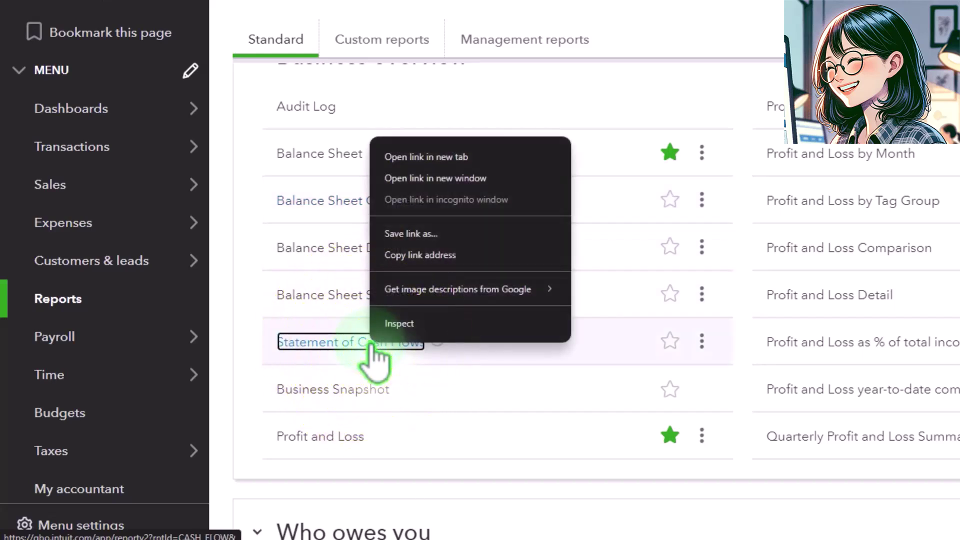
{"action": "left_click", "coordinate": [416, 161]}
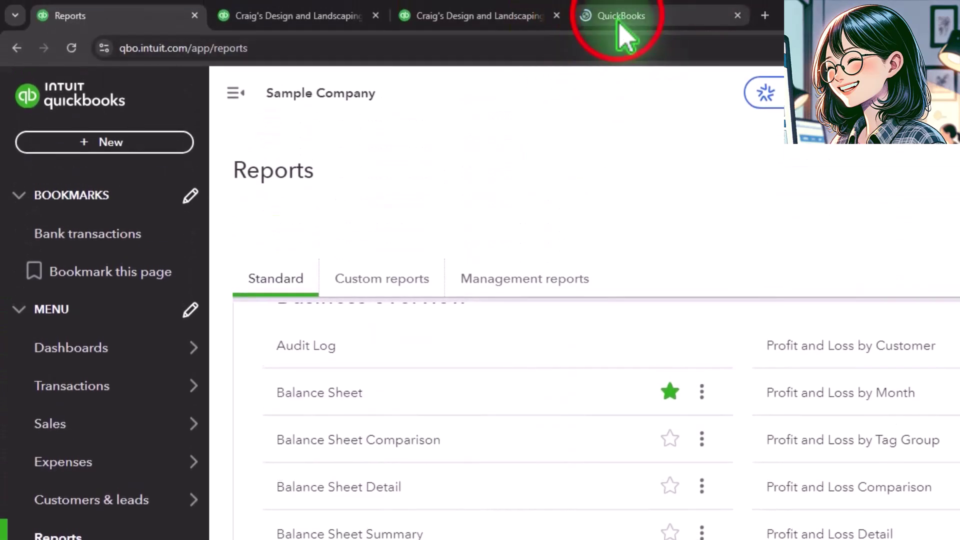
{"action": "left_click", "coordinate": [620, 25]}
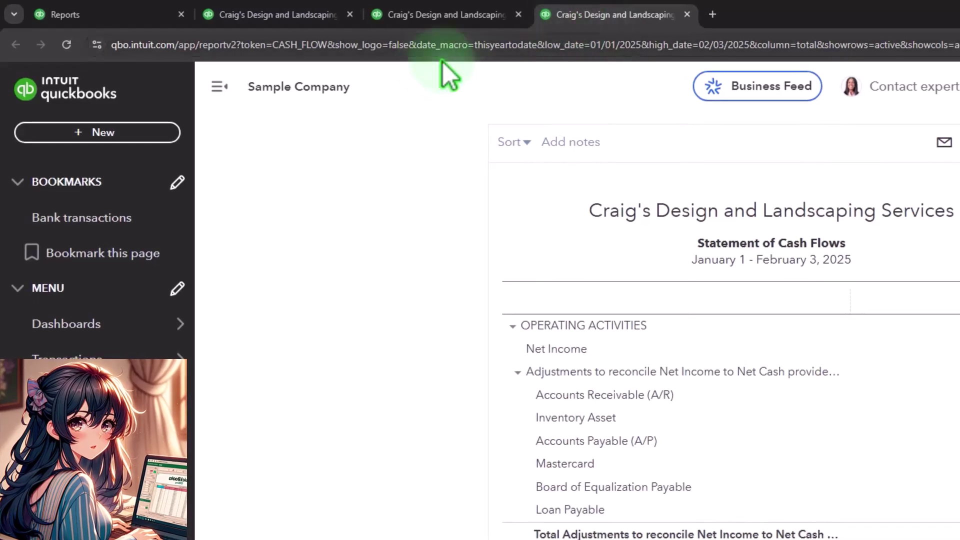
{"action": "left_click", "coordinate": [219, 87]}
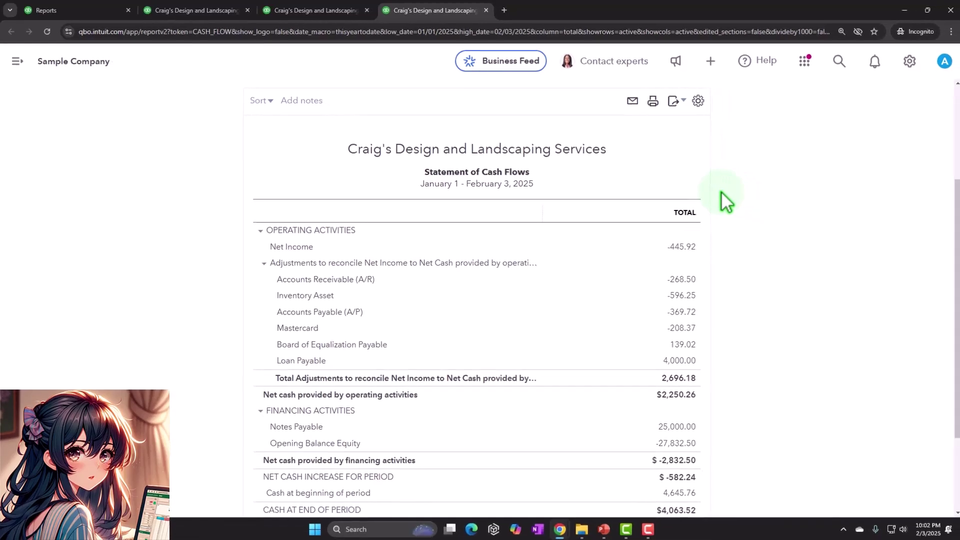
- Collapse the net income adjustments, Operating Activities and Financing Activities groups in the Statement of Cash Flows
{"action": "scroll", "coordinate": [733, 264], "scroll_direction": "down", "scroll_amount": 1}
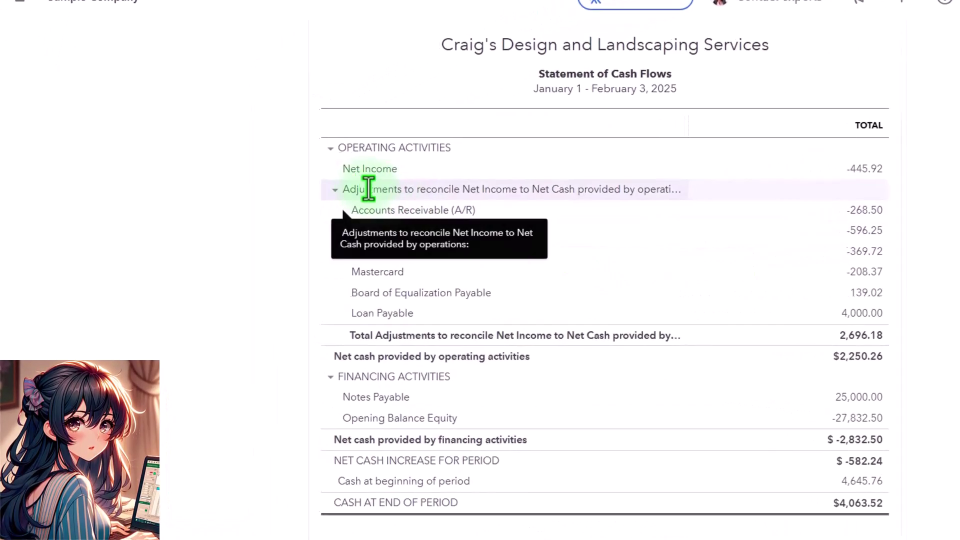
{"action": "left_click", "coordinate": [334, 190]}
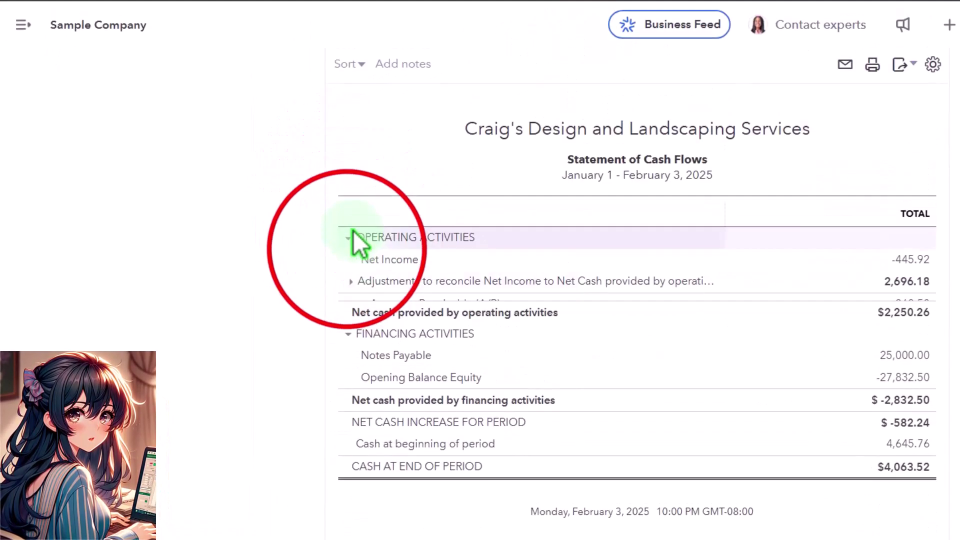
{"action": "left_click", "coordinate": [353, 237]}
{"action": "left_click", "coordinate": [349, 333]}
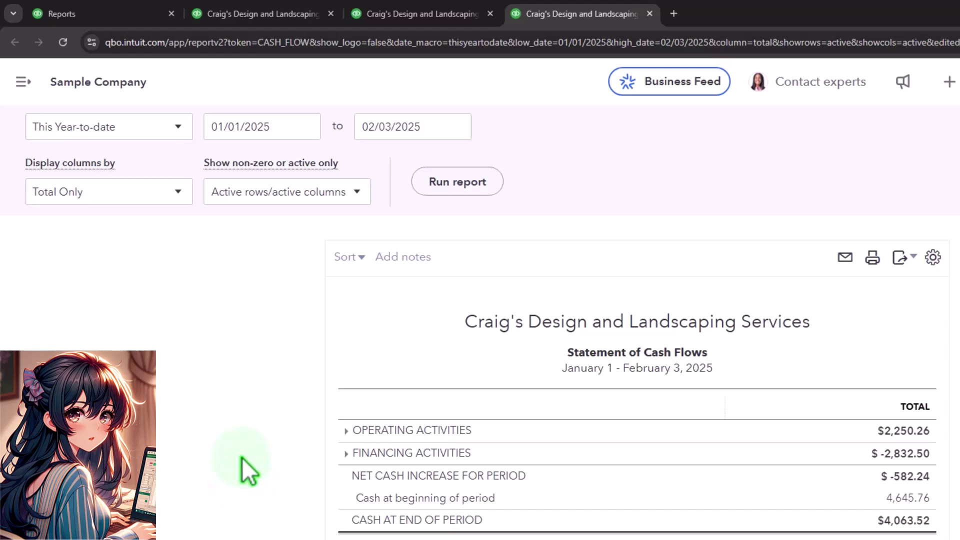
- Run the Statement of Cash Flows report for 01/01/2024 to 12/31/2024
{"action": "scroll", "coordinate": [242, 457], "scroll_direction": "up", "scroll_amount": 2}
{"action": "left_click", "coordinate": [293, 222]}
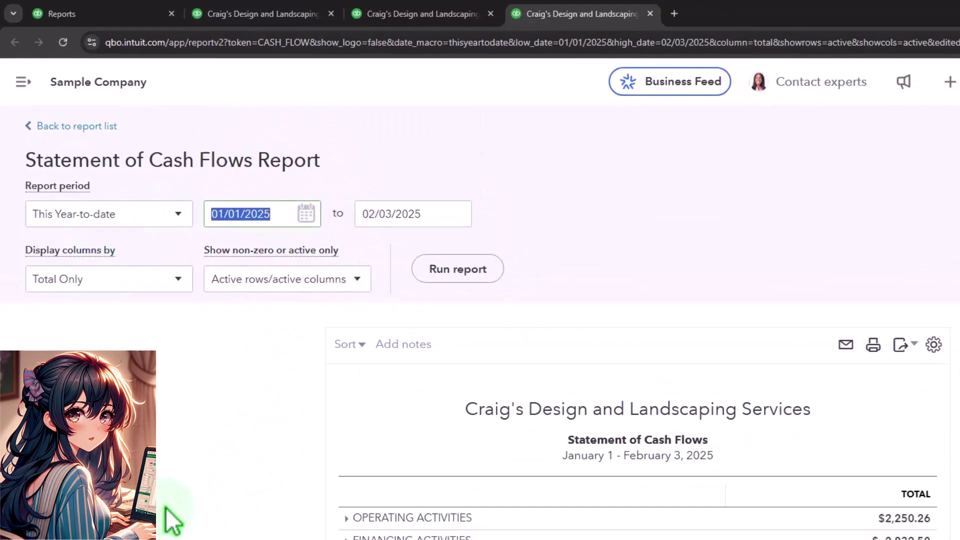
{"action": "type", "text": "01/01/"}
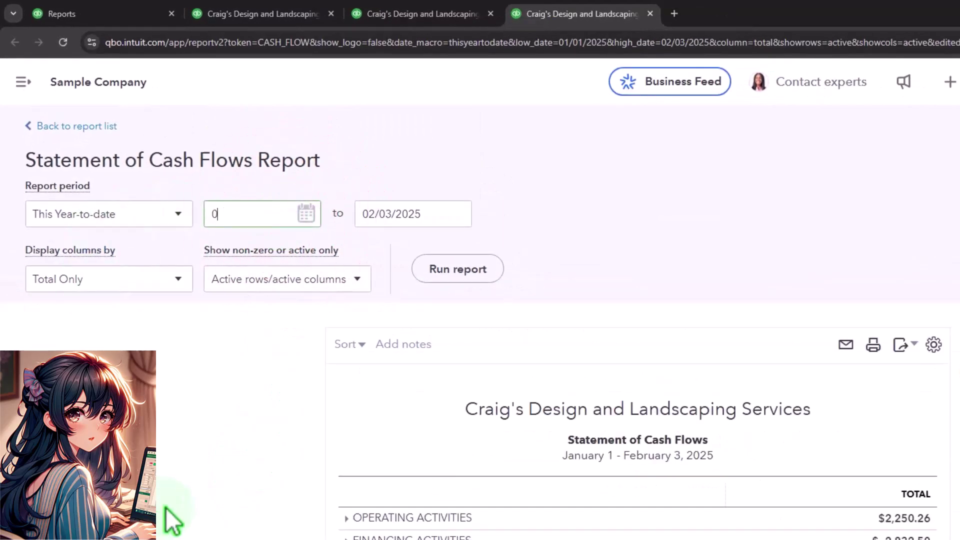
{"action": "type", "text": "2024"}
{"action": "key", "text": "Tab"}
{"action": "type", "text": "123124"}
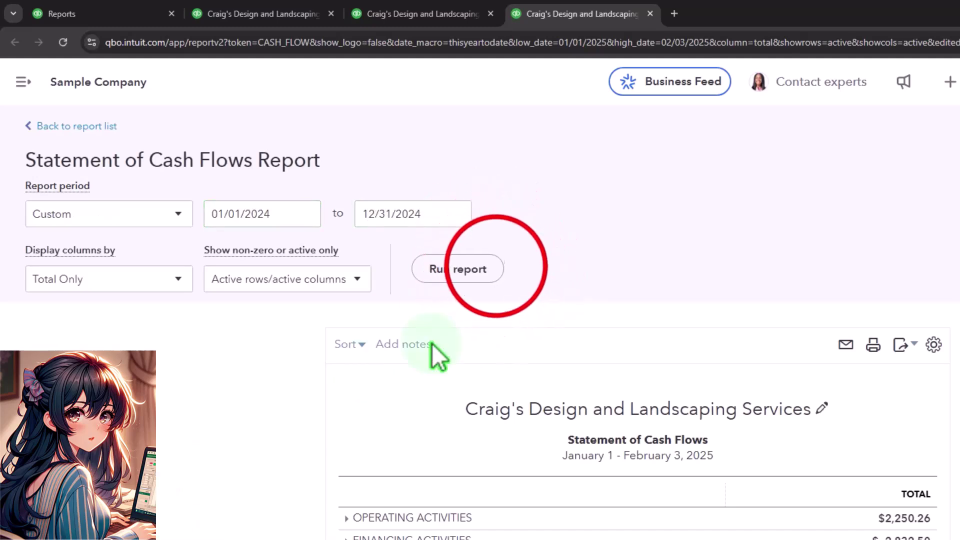
{"action": "left_click", "coordinate": [482, 267]}
- Collapse the Operating, Investing and Financing Activities groups in the 2024 Statement of Cash Flows
{"action": "scroll", "coordinate": [350, 325], "scroll_direction": "down", "scroll_amount": 3}
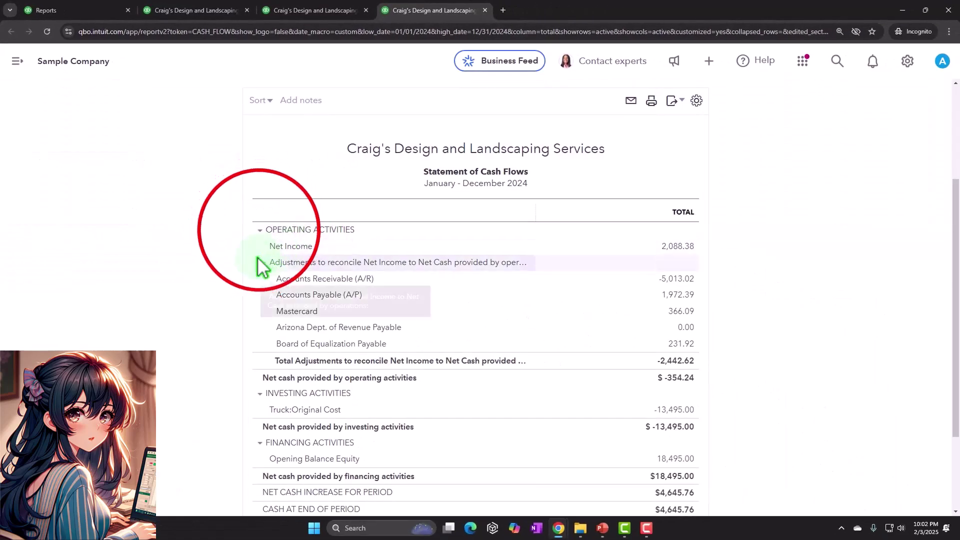
{"action": "left_click", "coordinate": [259, 230]}
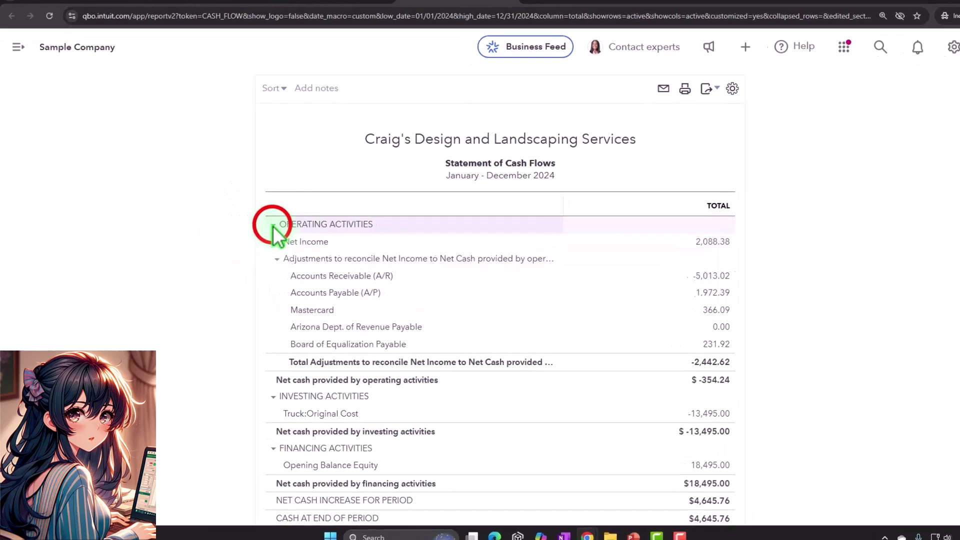
{"action": "left_click", "coordinate": [260, 247]}
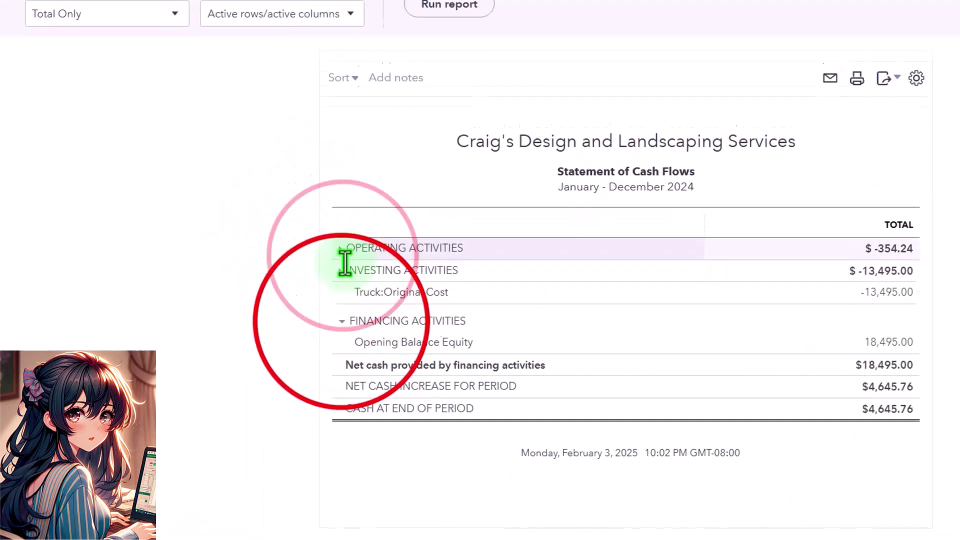
{"action": "left_click", "coordinate": [341, 321]}
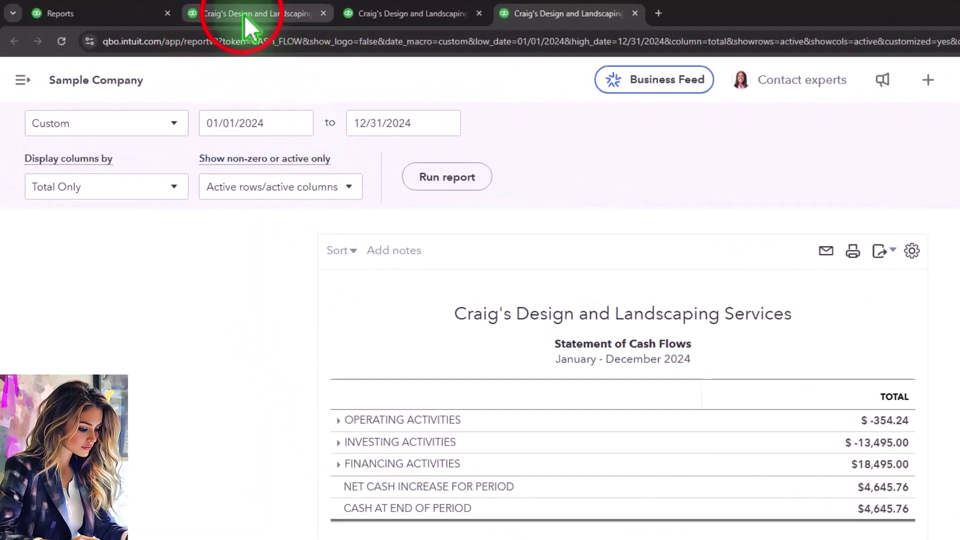
- Examine the asset accounts on the Balance Sheet, including bank accounts, receivables, undeposited funds and the truck
{"action": "left_click", "coordinate": [244, 15]}
{"action": "scroll", "coordinate": [282, 440], "scroll_direction": "down", "scroll_amount": 5}
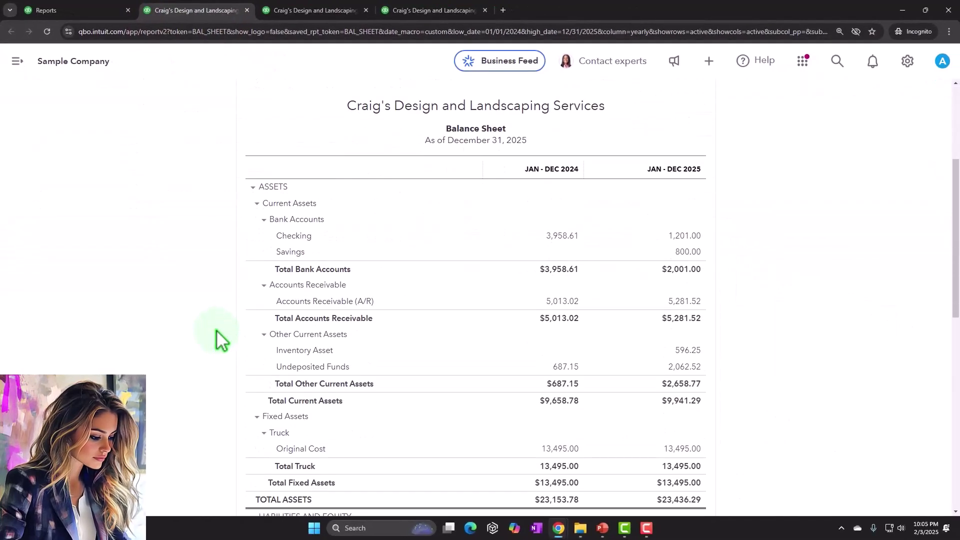
{"action": "scroll", "coordinate": [217, 331], "scroll_direction": "down", "scroll_amount": 1}
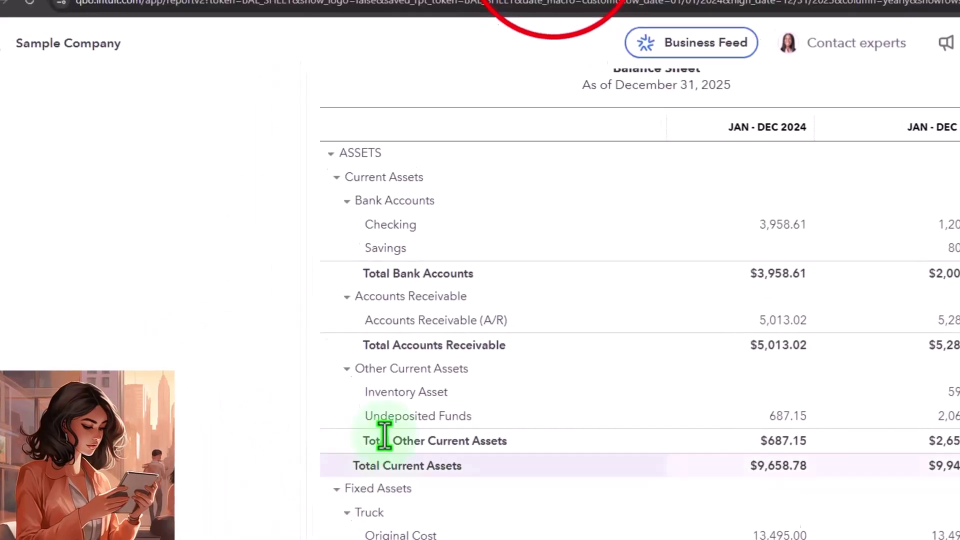
- Expand the Operating Activities group in the Statement of Cash Flows
{"action": "left_click", "coordinate": [587, 11]}
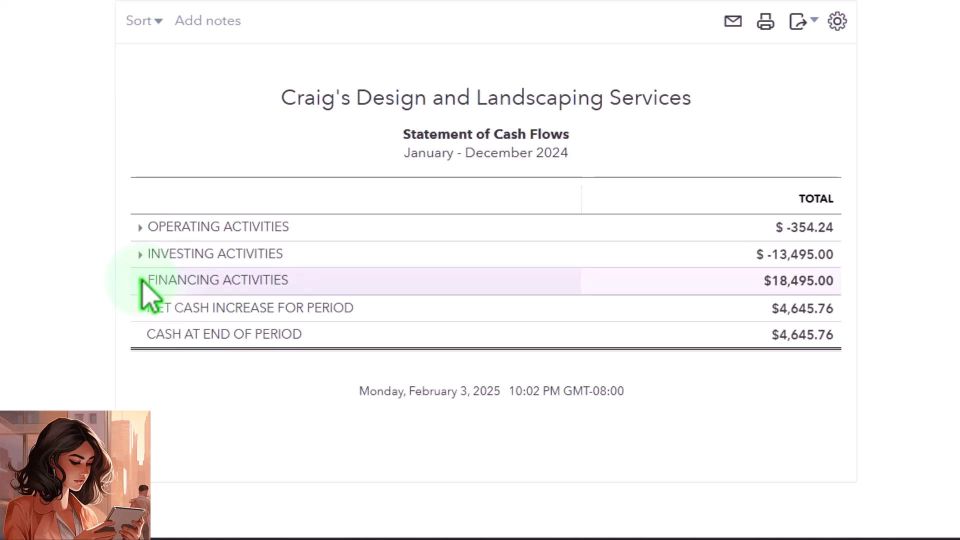
{"action": "left_click", "coordinate": [143, 228]}
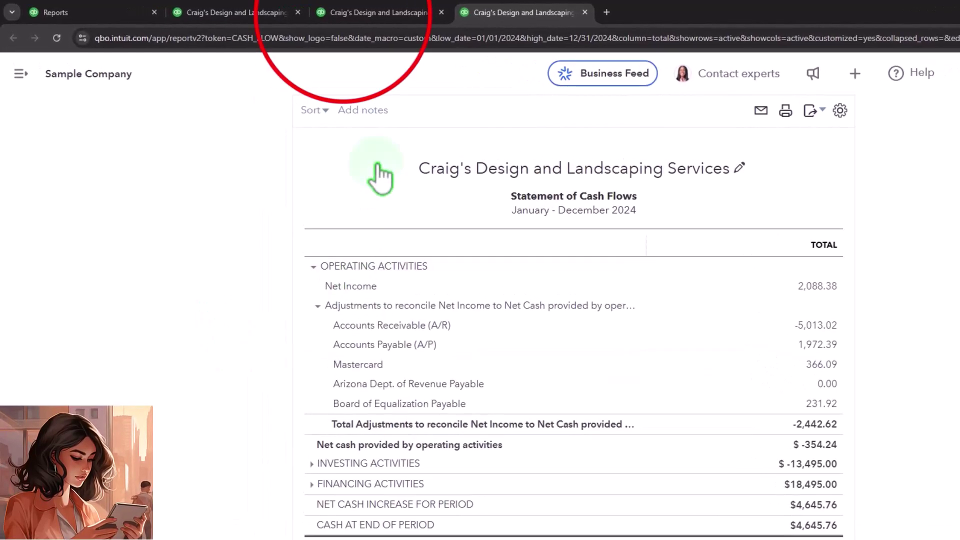
- Run the two-year Profit and Loss report with the Cash accounting method
{"action": "left_click", "coordinate": [378, 12]}
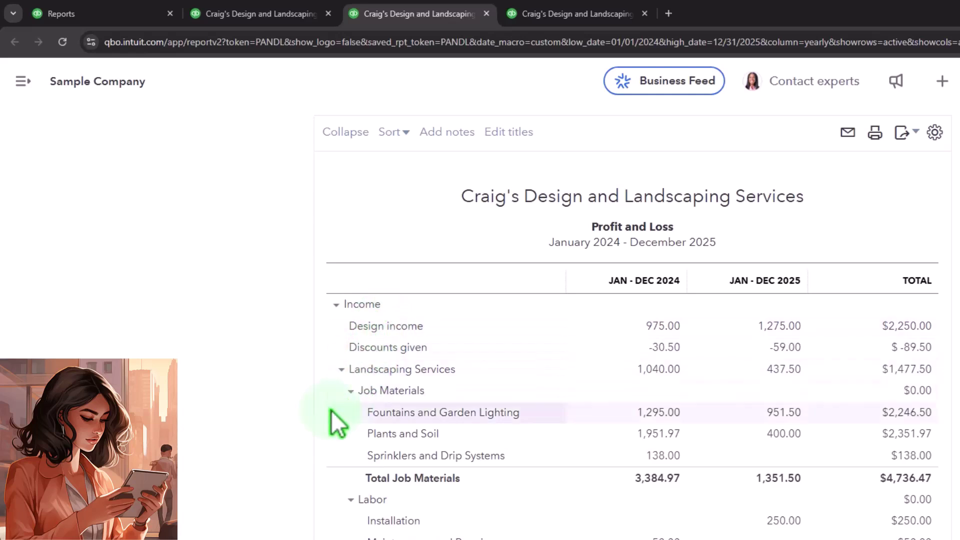
{"action": "scroll", "coordinate": [262, 470], "scroll_direction": "up", "scroll_amount": 4}
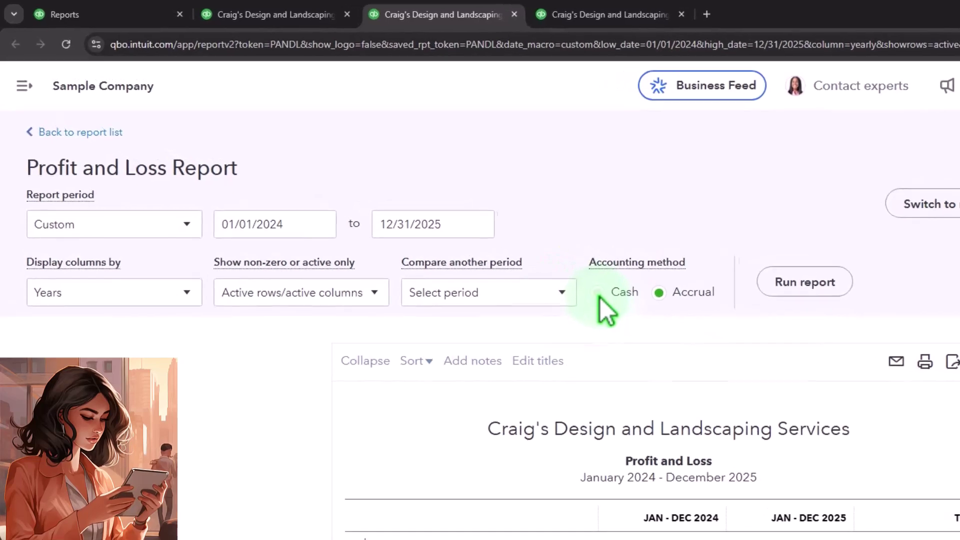
{"action": "left_click", "coordinate": [598, 296]}
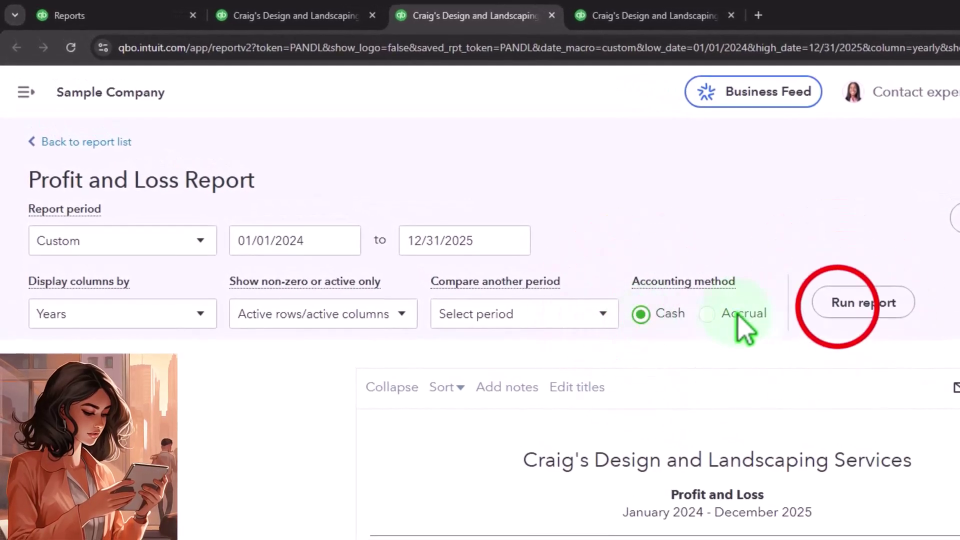
{"action": "left_click", "coordinate": [863, 302]}
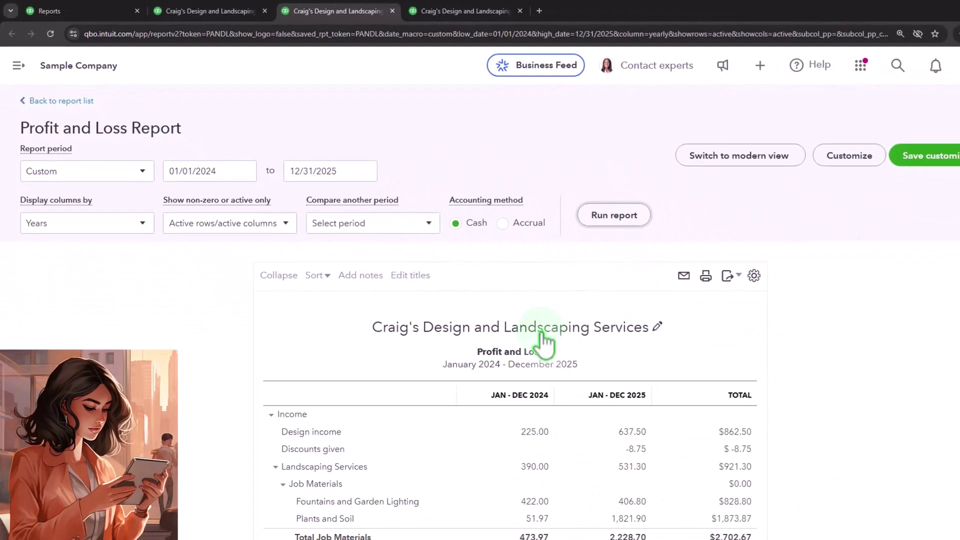
- Read the cash-basis Profit and Loss from income down to net income and compare it with Net Income in the Statement of Cash Flows
{"action": "scroll", "coordinate": [541, 345], "scroll_direction": "down", "scroll_amount": 4}
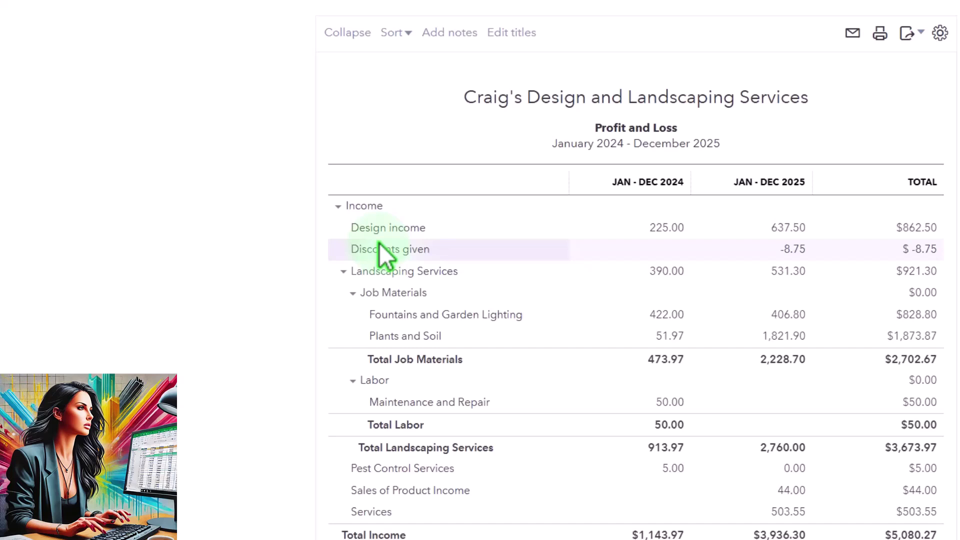
{"action": "scroll", "coordinate": [379, 242], "scroll_direction": "down", "scroll_amount": 2}
{"action": "scroll", "coordinate": [407, 286], "scroll_direction": "down", "scroll_amount": 10}
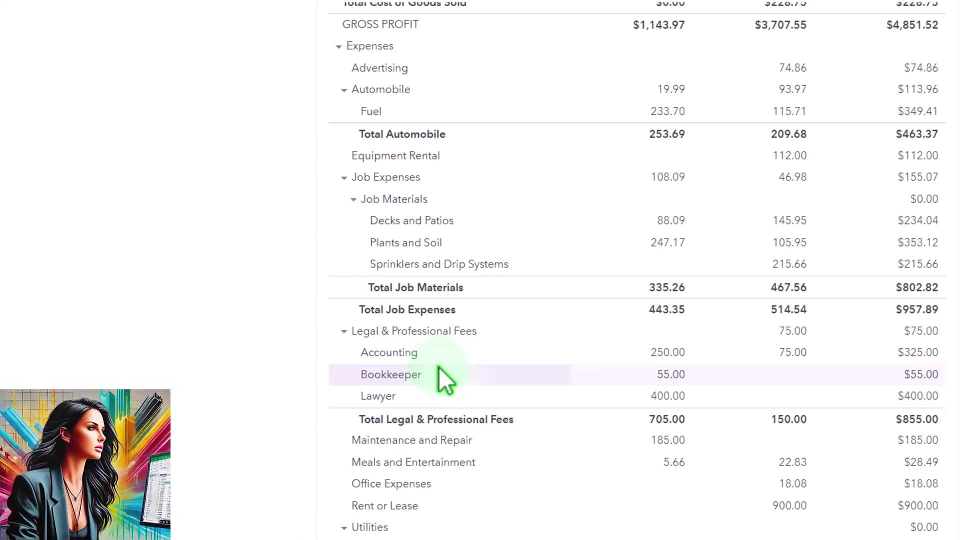
{"action": "scroll", "coordinate": [439, 367], "scroll_direction": "up", "scroll_amount": 5}
{"action": "scroll", "coordinate": [439, 366], "scroll_direction": "up", "scroll_amount": 12}
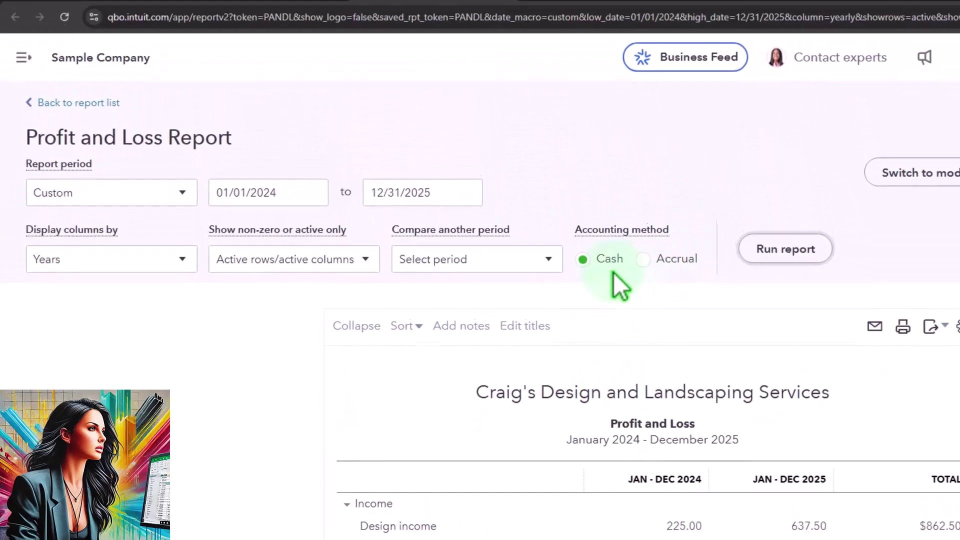
{"action": "scroll", "coordinate": [612, 303], "scroll_direction": "down", "scroll_amount": 3}
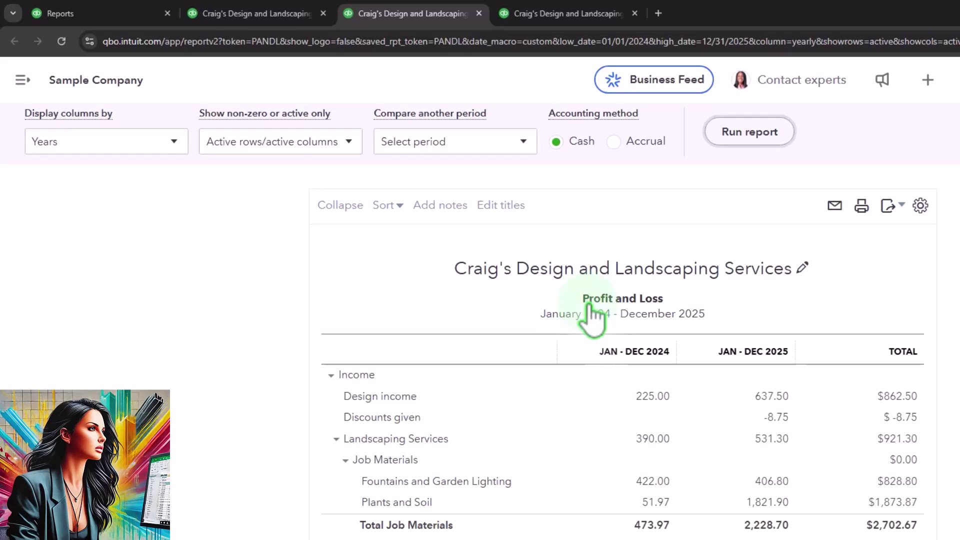
{"action": "scroll", "coordinate": [590, 300], "scroll_direction": "down", "scroll_amount": 8}
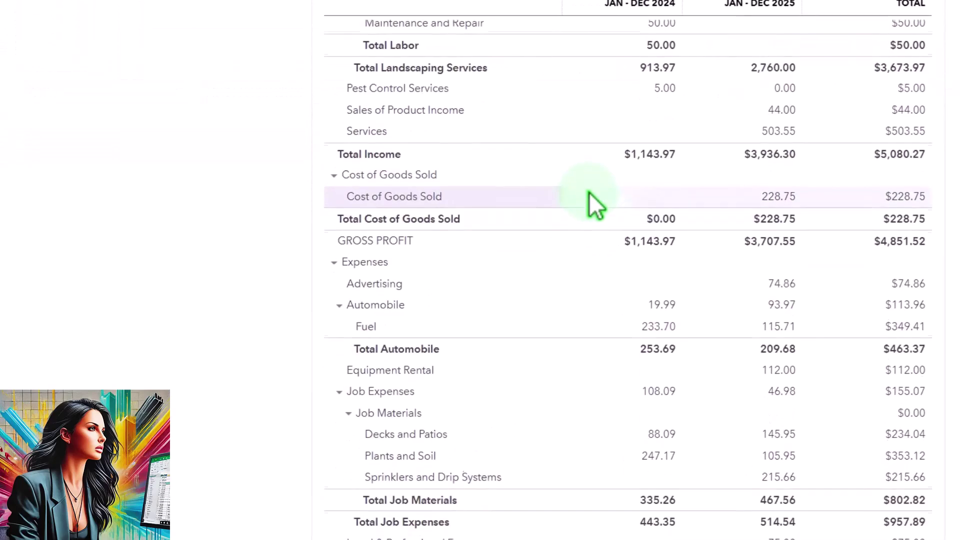
{"action": "scroll", "coordinate": [589, 194], "scroll_direction": "down", "scroll_amount": 10}
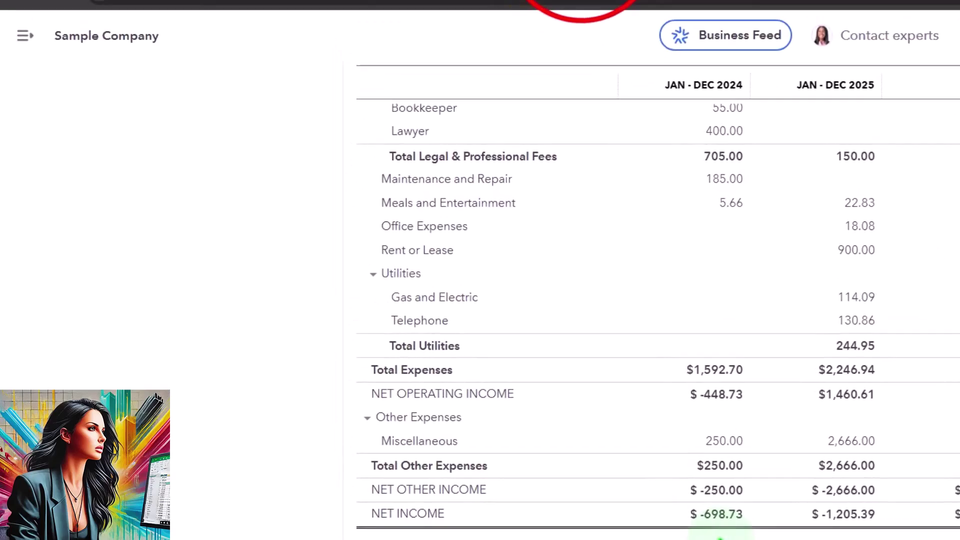
{"action": "left_click", "coordinate": [615, 11]}
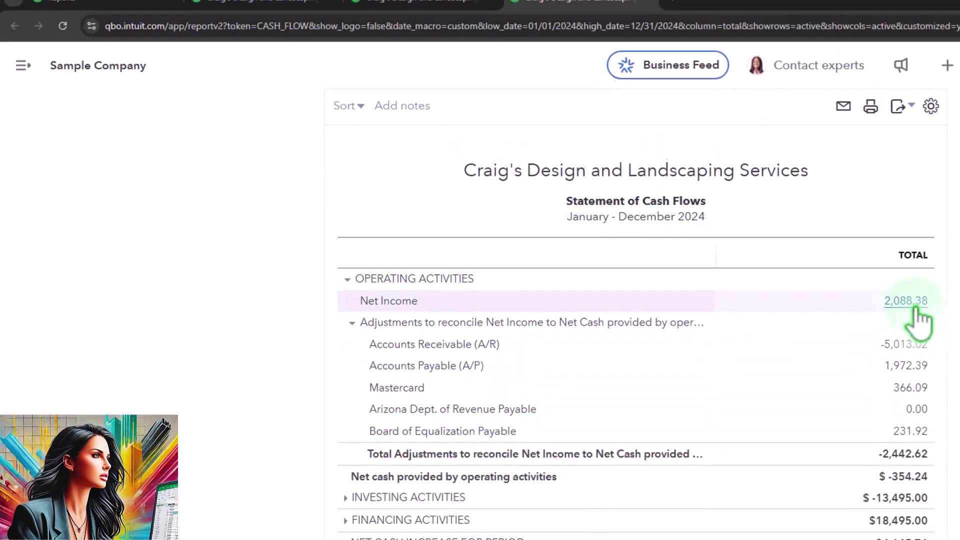
- Run the cash-basis Profit and Loss report for 01/01/2024 to 12/31/2024
{"action": "left_click", "coordinate": [355, 15]}
{"action": "scroll", "coordinate": [468, 340], "scroll_direction": "up", "scroll_amount": 15}
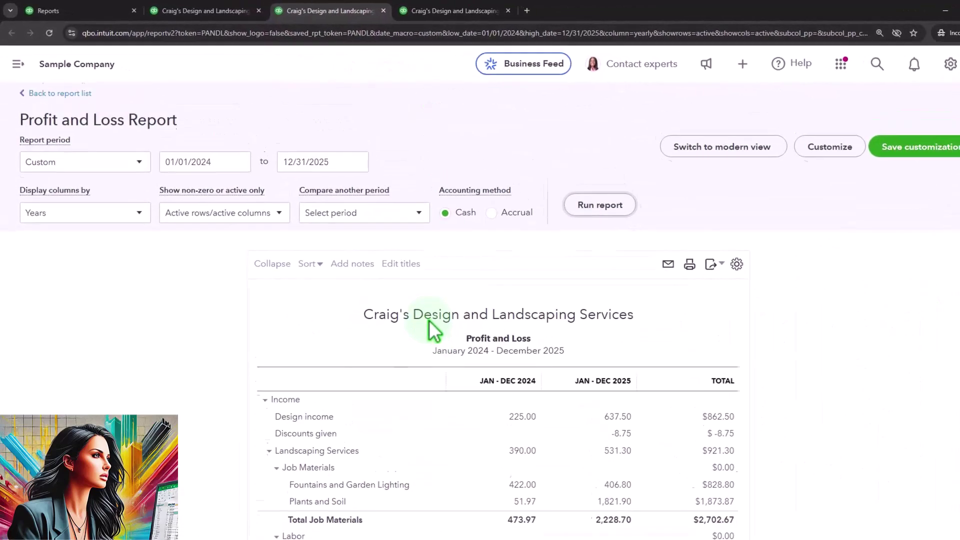
{"action": "left_click", "coordinate": [572, 248]}
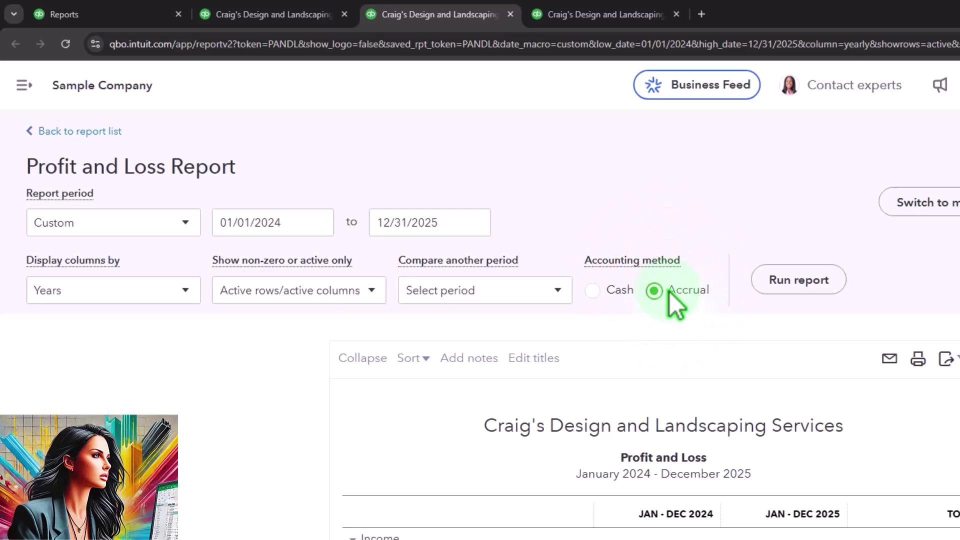
{"action": "left_click", "coordinate": [622, 288]}
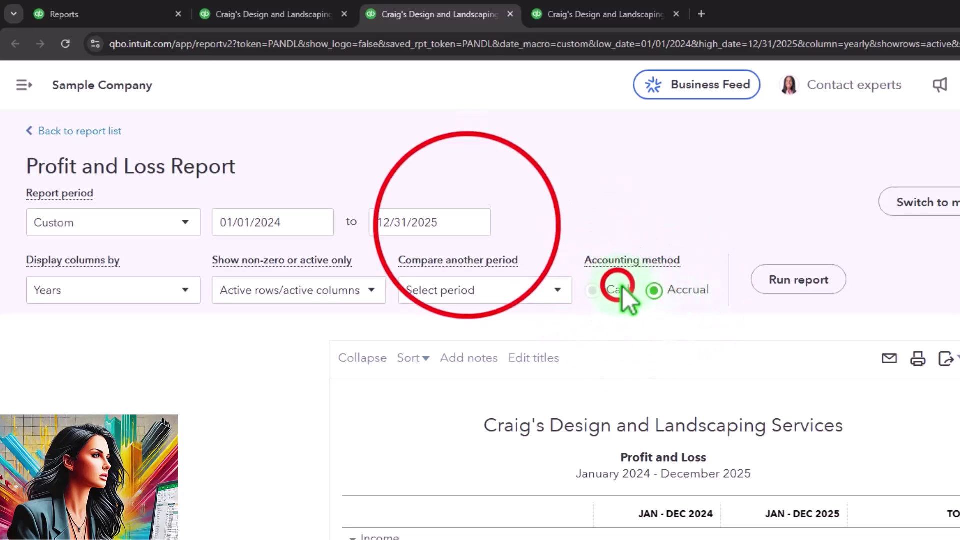
{"action": "left_click", "coordinate": [457, 221]}
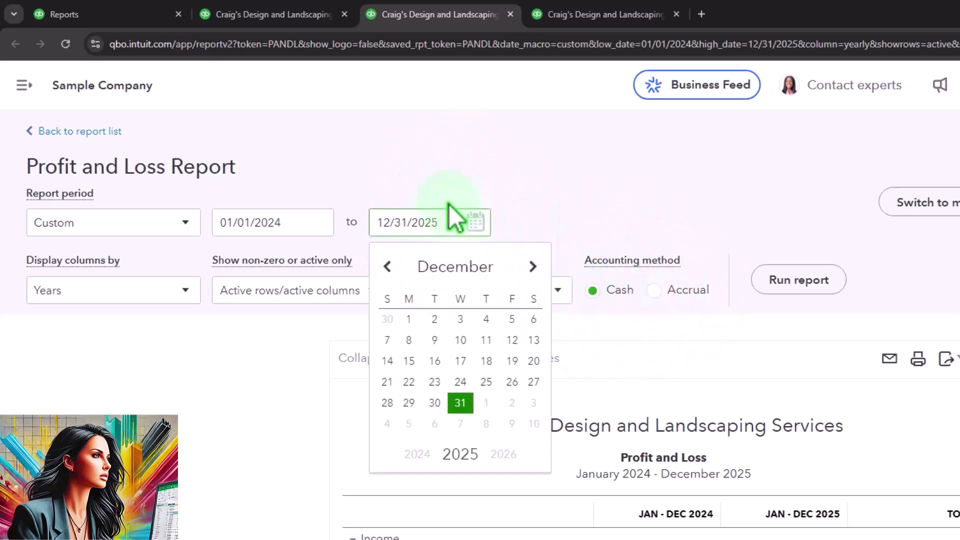
{"action": "left_click", "coordinate": [772, 281]}
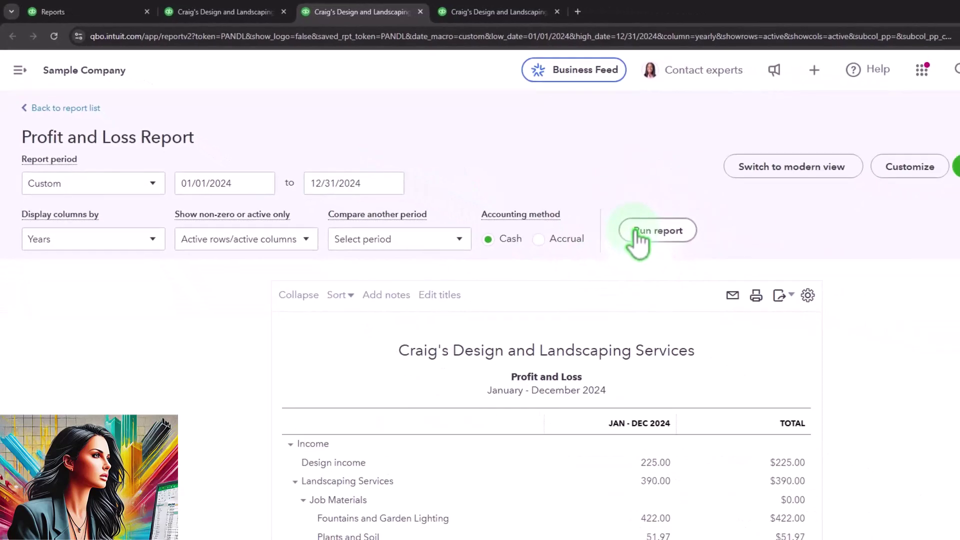
- Compare the 2024 cash-basis net income on the Profit and Loss with Net Income in the Statement of Cash Flows
{"action": "scroll", "coordinate": [644, 372], "scroll_direction": "down", "scroll_amount": 10}
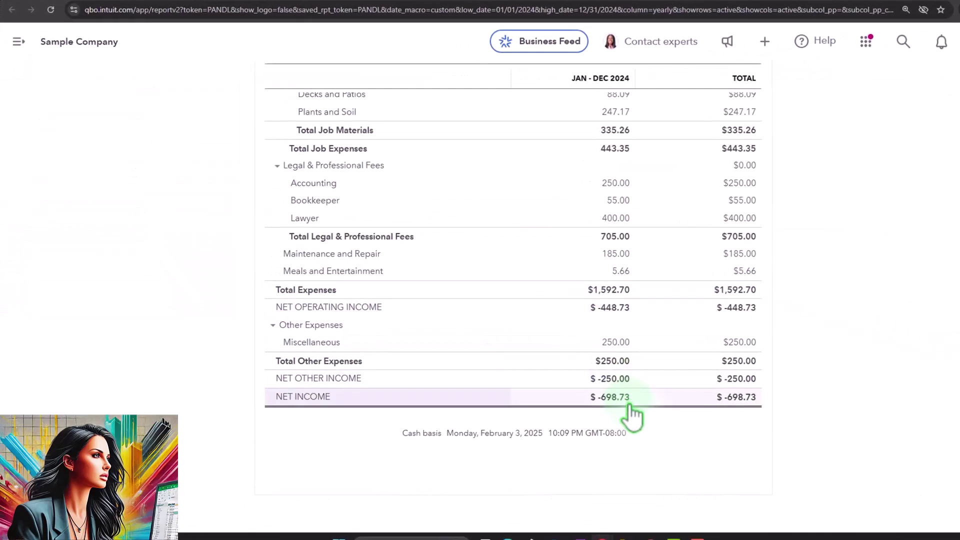
{"action": "scroll", "coordinate": [785, 442], "scroll_direction": "up", "scroll_amount": 10}
{"action": "left_click", "coordinate": [542, 9]}
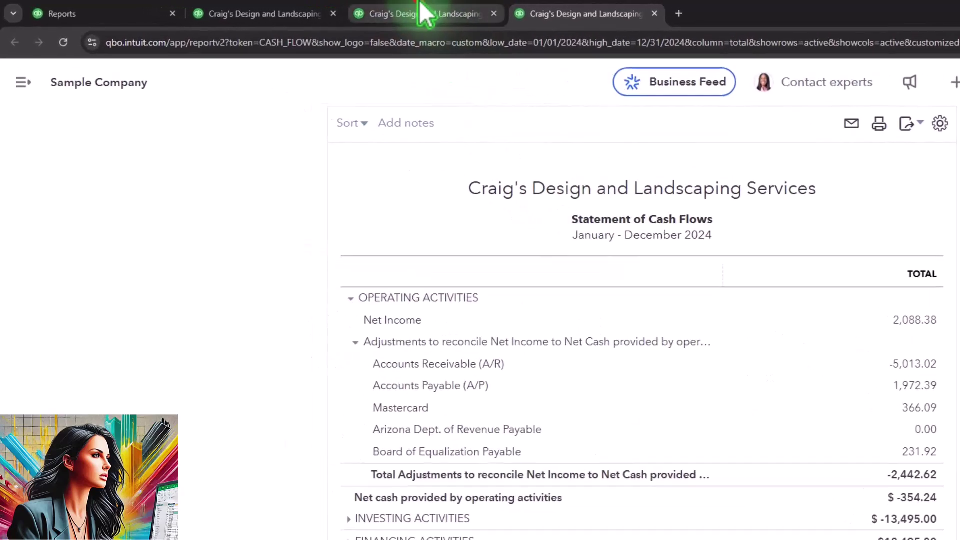
- Run the 2024 Profit and Loss report with the Accrual accounting method
{"action": "left_click", "coordinate": [424, 14]}
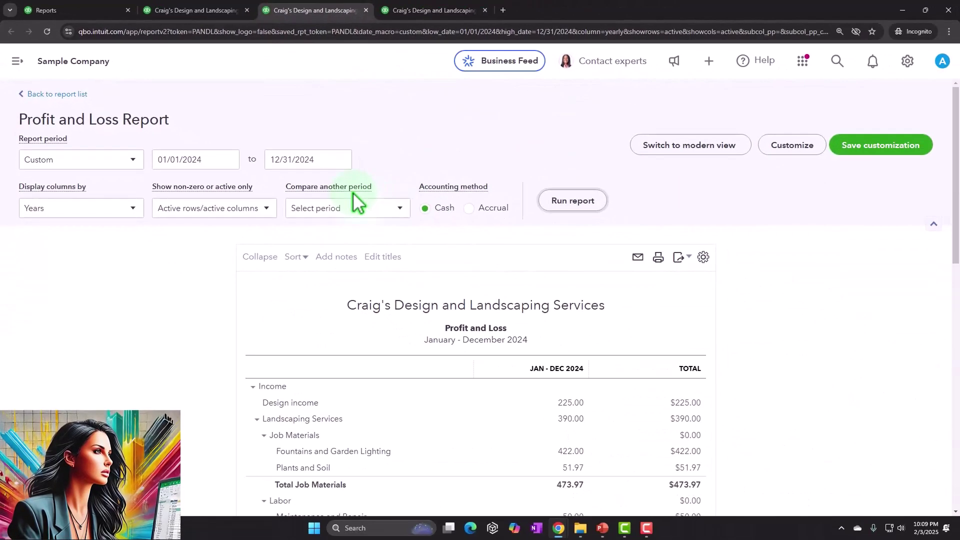
{"action": "left_click", "coordinate": [489, 208]}
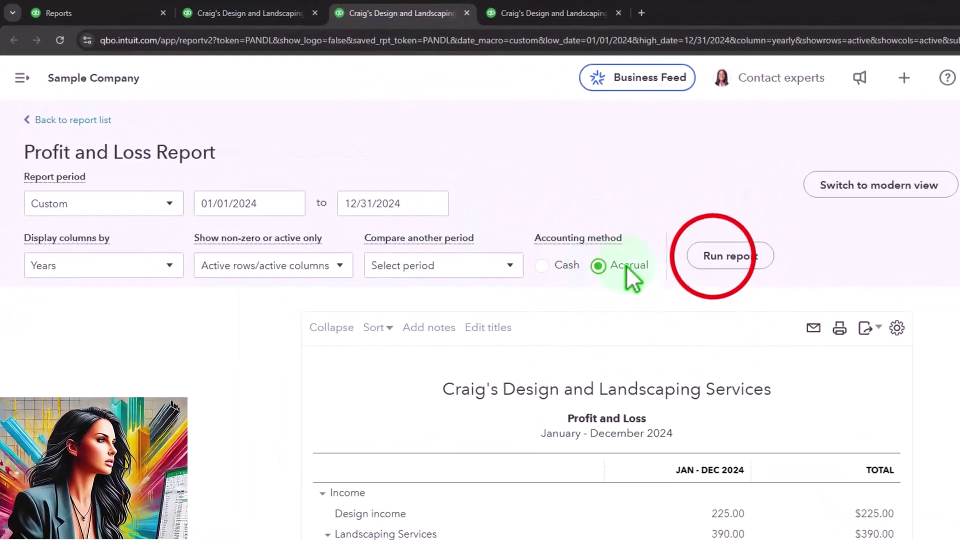
{"action": "left_click", "coordinate": [716, 256]}
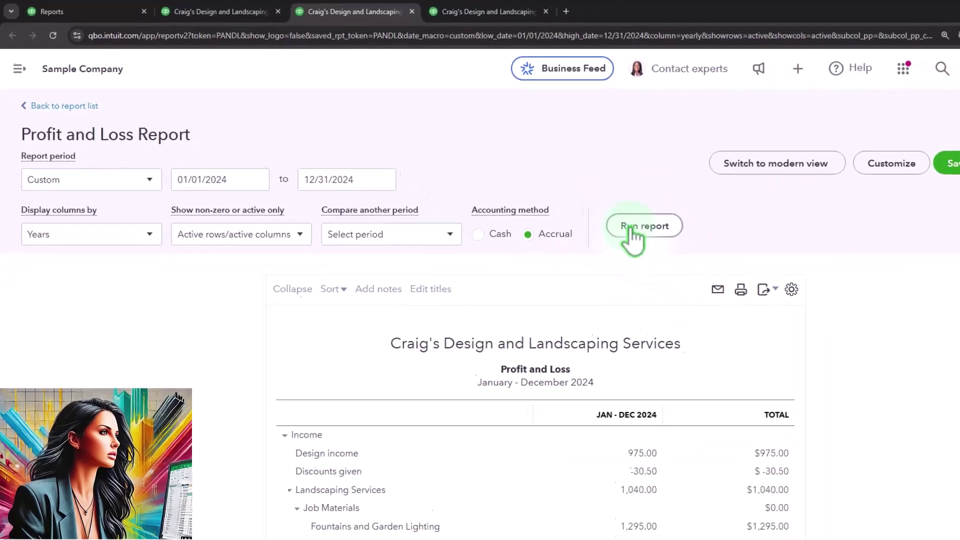
- Compare the 2024 accrual-basis net income on the Profit and Loss with Net Income in the Statement of Cash Flows
{"action": "scroll", "coordinate": [708, 268], "scroll_direction": "down", "scroll_amount": 5}
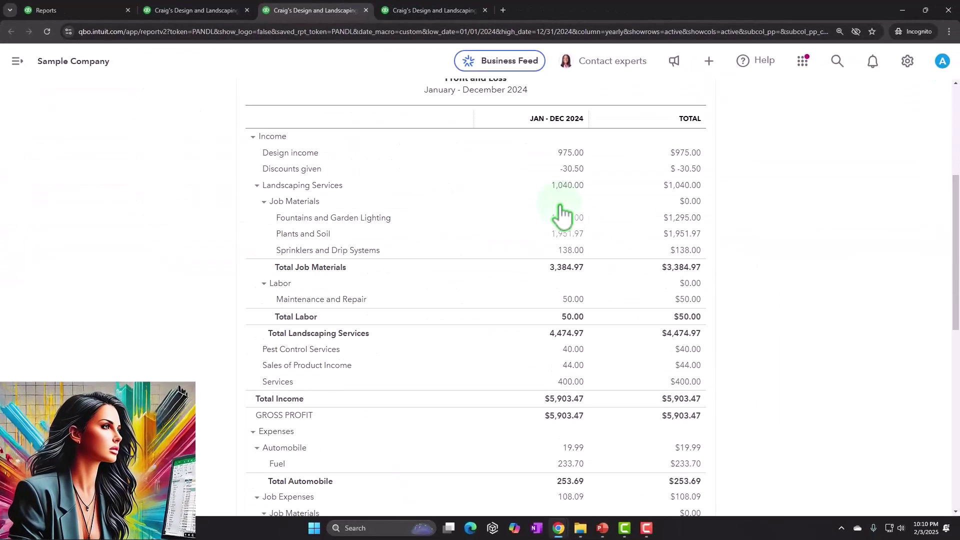
{"action": "scroll", "coordinate": [560, 213], "scroll_direction": "down", "scroll_amount": 10}
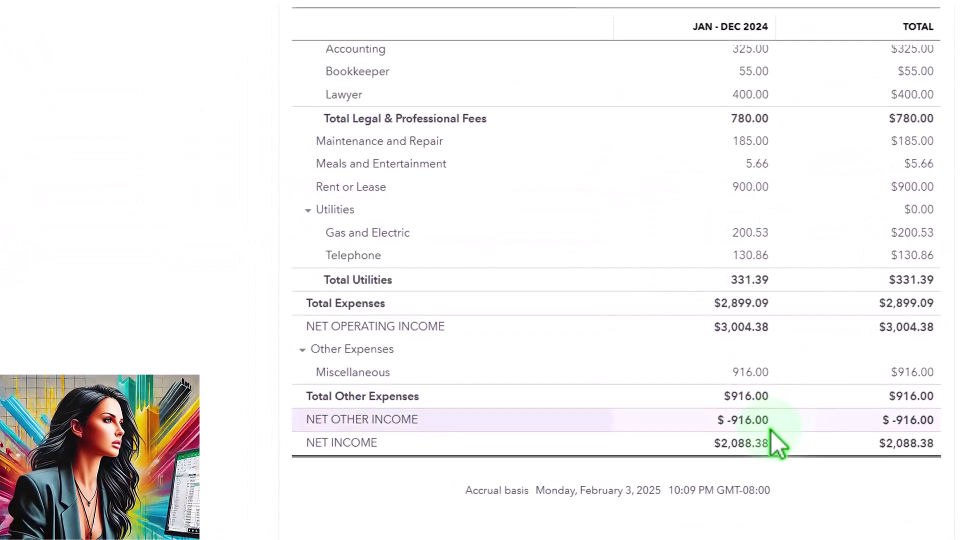
{"action": "left_click", "coordinate": [628, 11]}
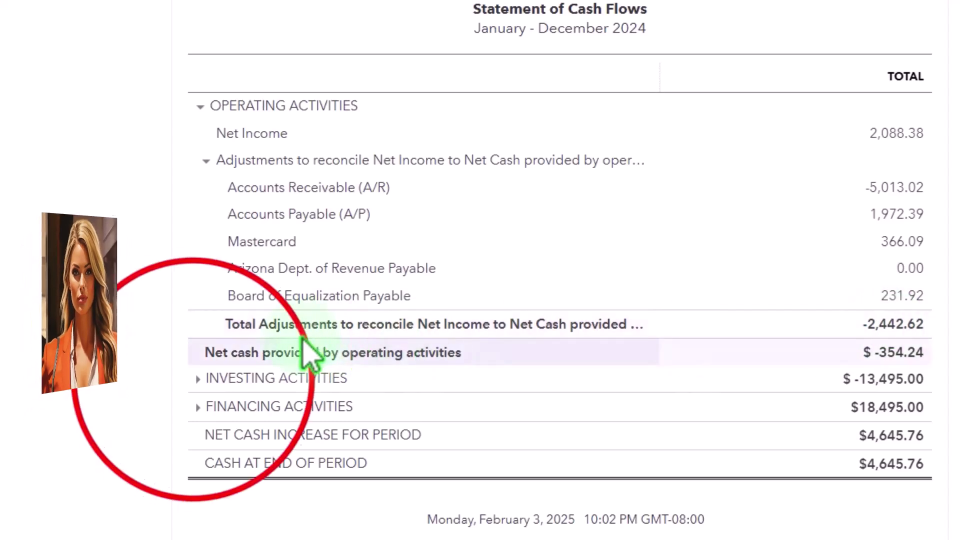
- Expand the Investing Activities and Financing Activities sections in the 2024 Statement of Cash Flows
{"action": "left_click", "coordinate": [196, 379]}
{"action": "scroll", "coordinate": [208, 381], "scroll_direction": "down", "scroll_amount": 2}
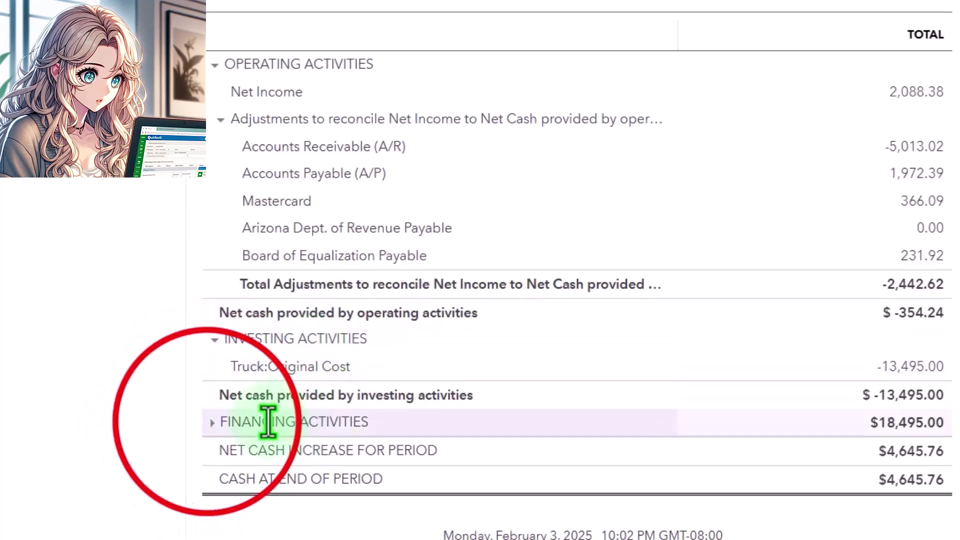
{"action": "left_click", "coordinate": [216, 422]}
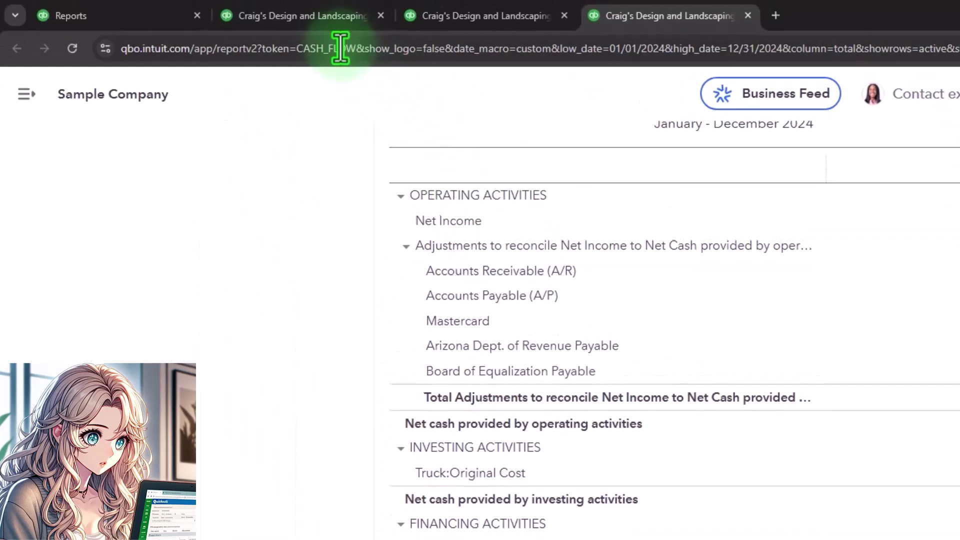
- Bring up the Balance Sheet's bank accounts and open the Windows Calculator on top of the report in compact view
{"action": "left_click", "coordinate": [305, 20]}
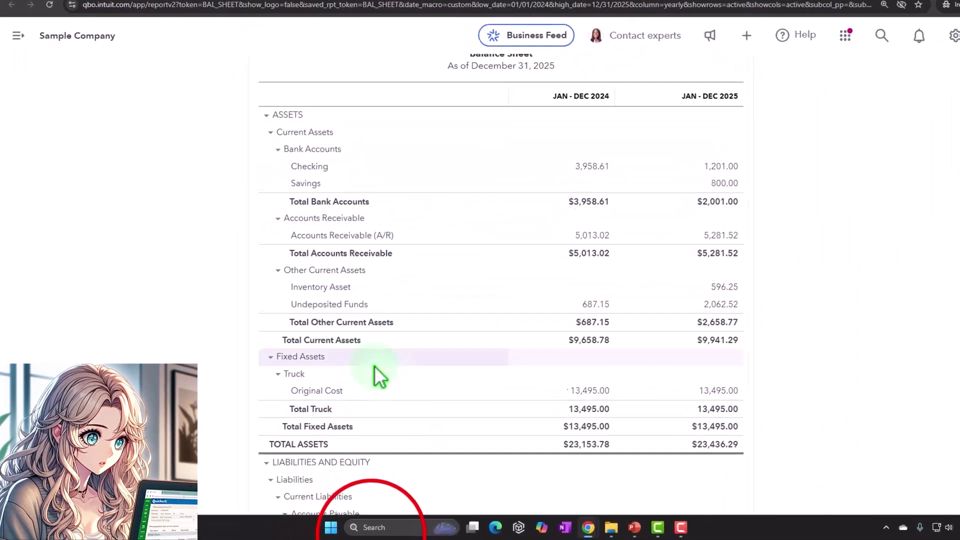
{"action": "left_click", "coordinate": [376, 527]}
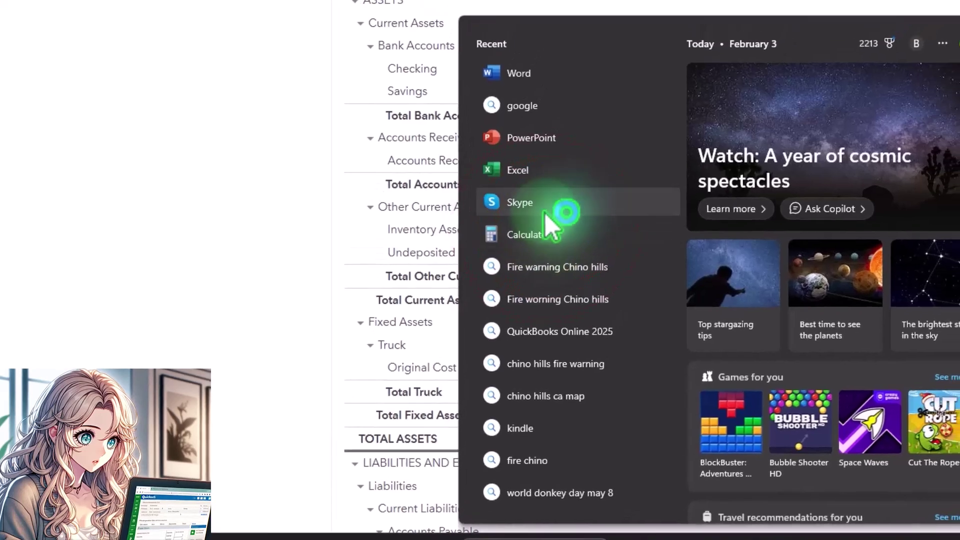
{"action": "left_click", "coordinate": [547, 195]}
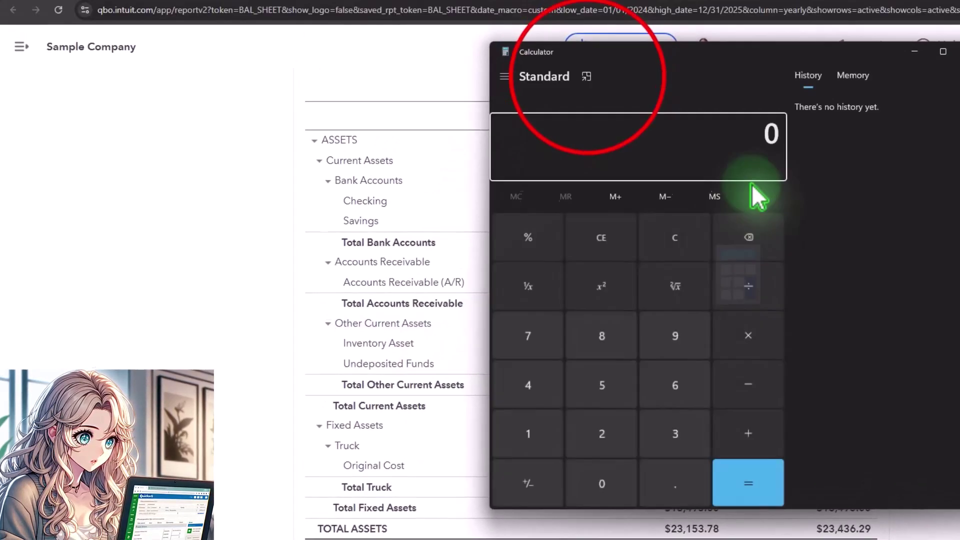
{"action": "left_click", "coordinate": [588, 73]}
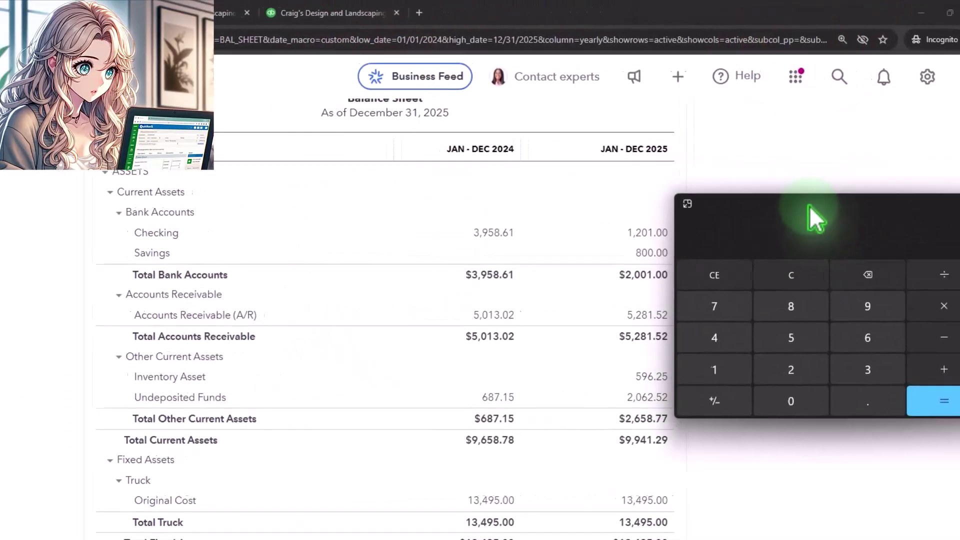
{"action": "scroll", "coordinate": [488, 352], "scroll_direction": "up", "scroll_amount": 5}
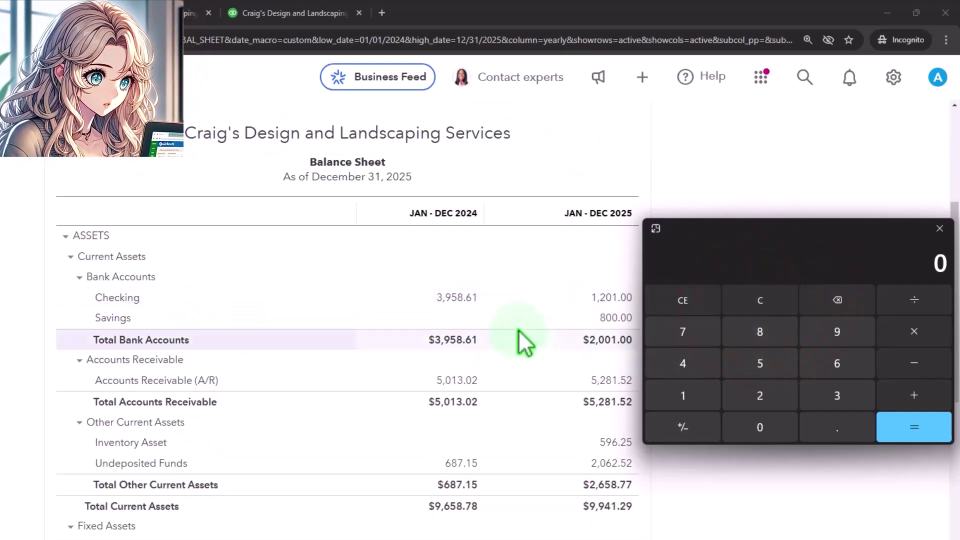
- Add 2024 Checking of 3,958.61 and Undeposited Funds of 687.15, compare the sum with the Statement of Cash Flows' ending cash, and close the calculator
{"action": "type", "text": "3,958.61"}
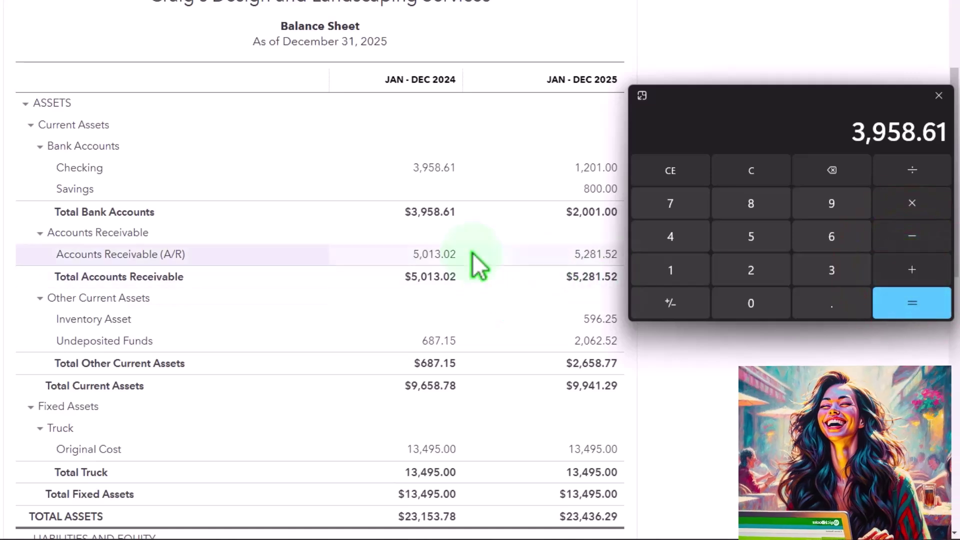
{"action": "type", "text": "687.1"}
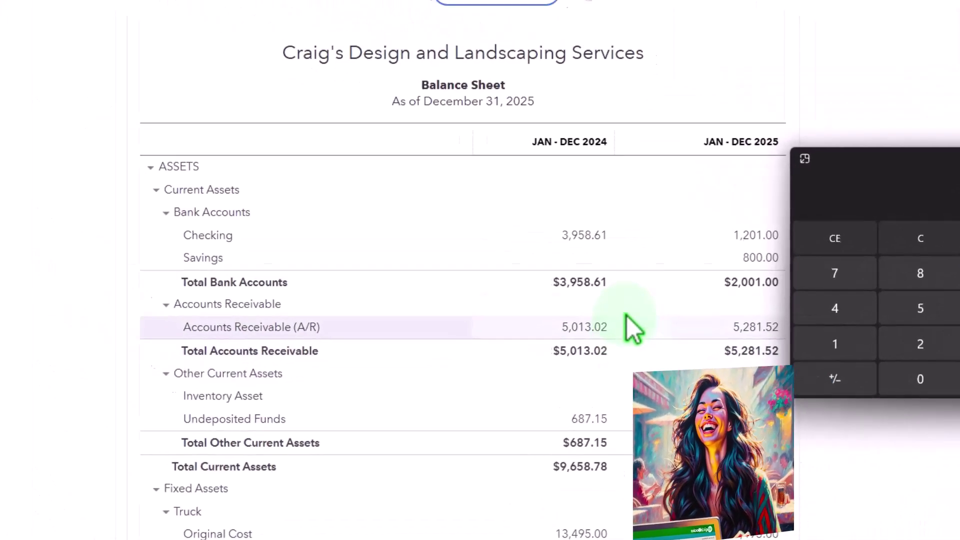
{"action": "left_click", "coordinate": [650, 15]}
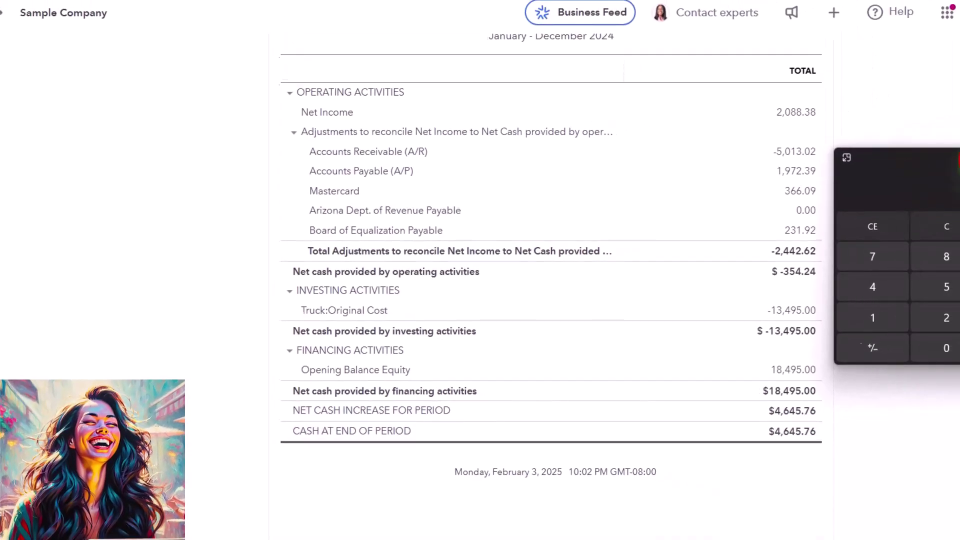
{"action": "left_click", "coordinate": [957, 122]}
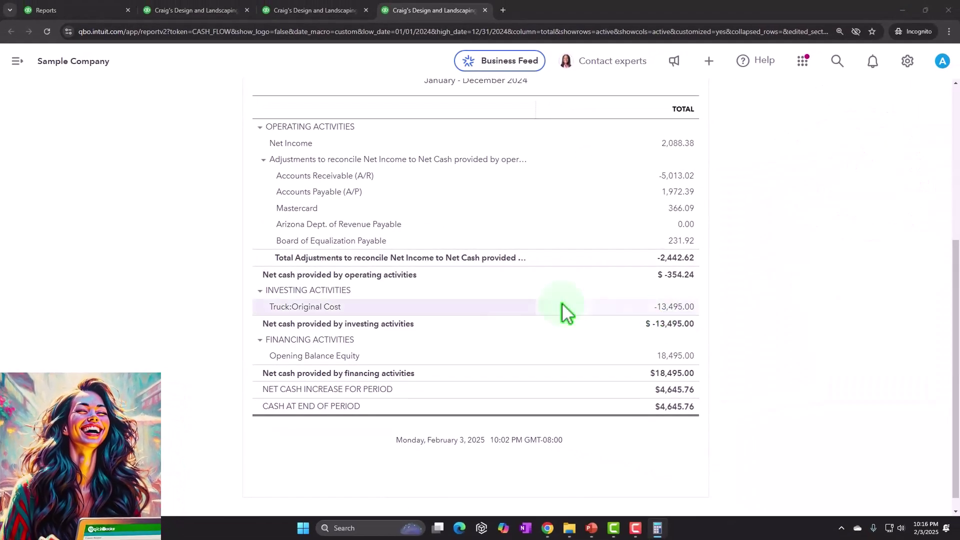
{"action": "scroll", "coordinate": [185, 240], "scroll_direction": "up", "scroll_amount": 2}
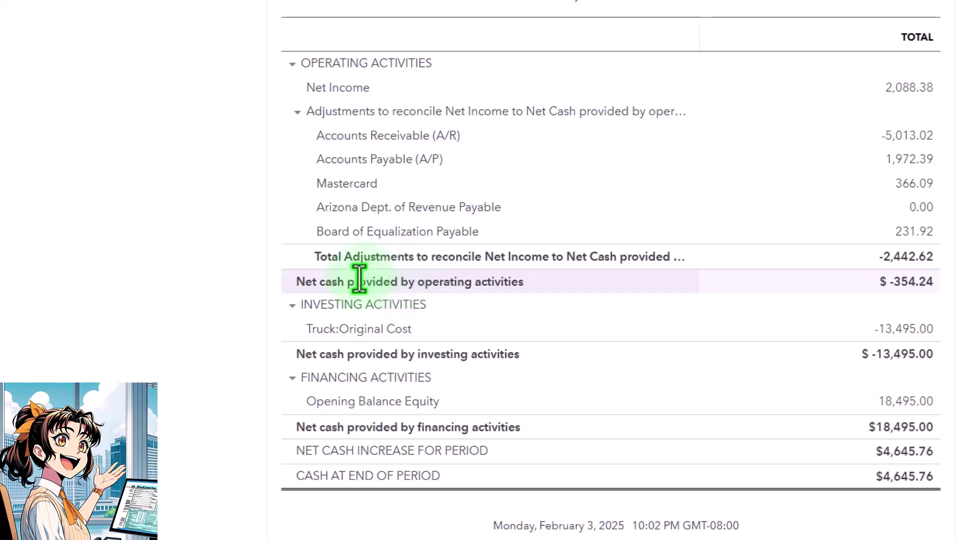
{"action": "scroll", "coordinate": [878, 290], "scroll_direction": "up", "scroll_amount": 1}
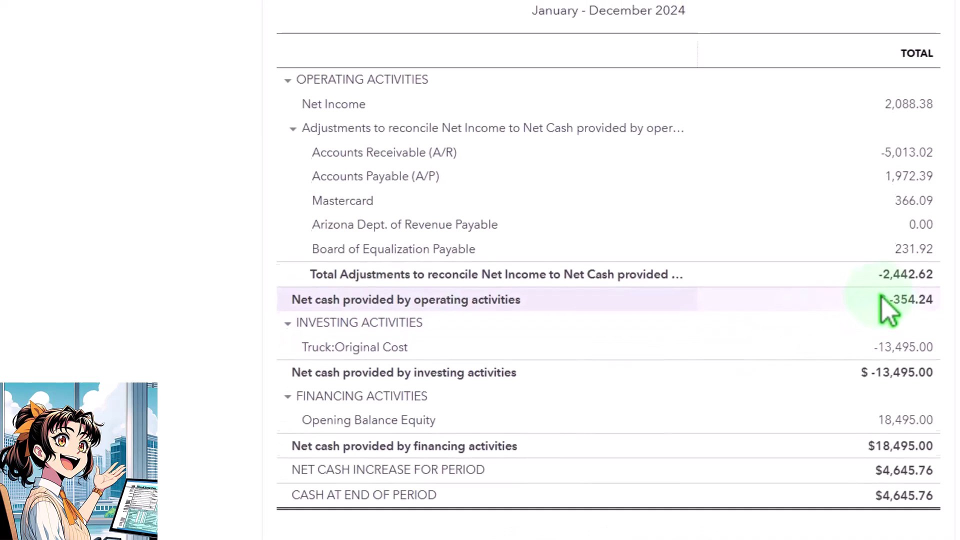